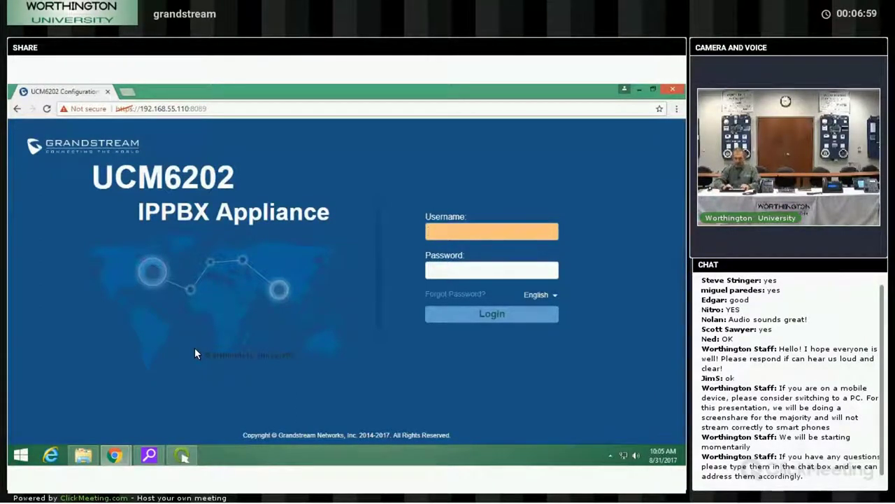
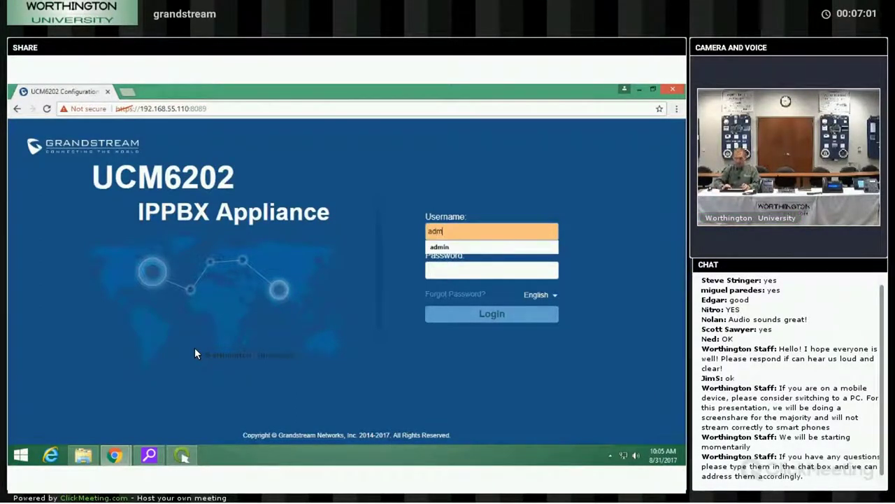
Log in with the administrator credentials and quit the Setup Wizard to reach PBX Status.
key("Tab")
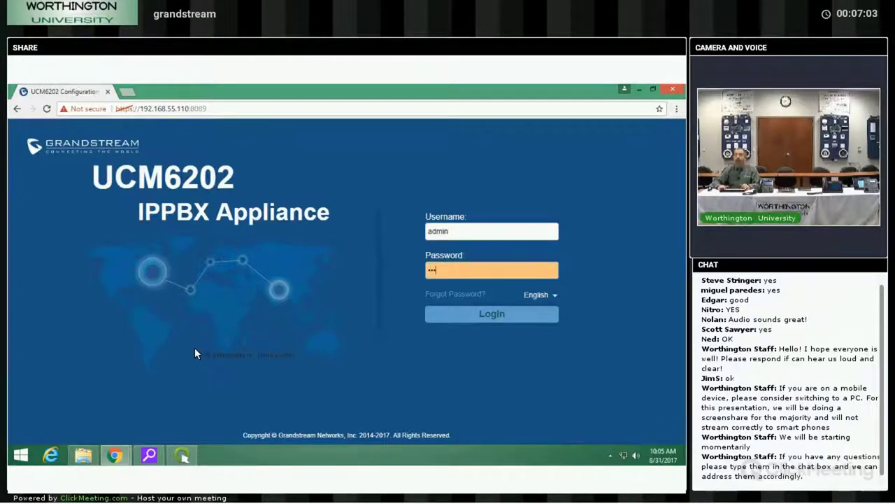
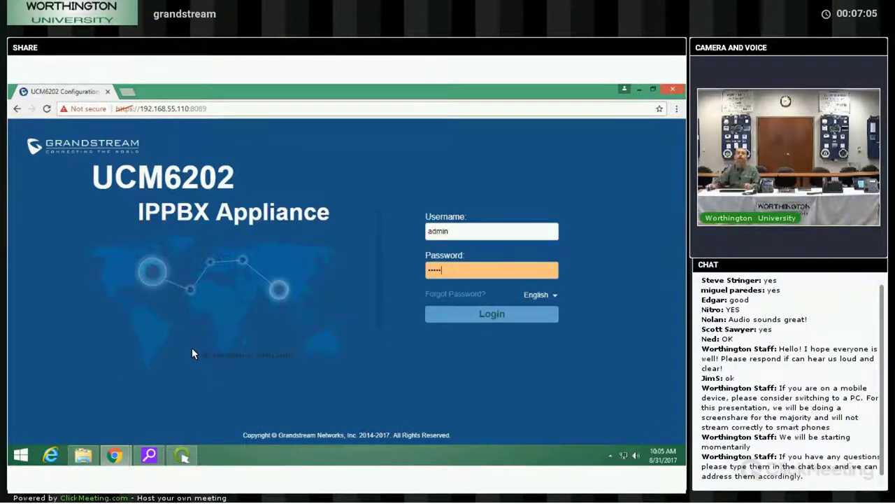
key("Return")
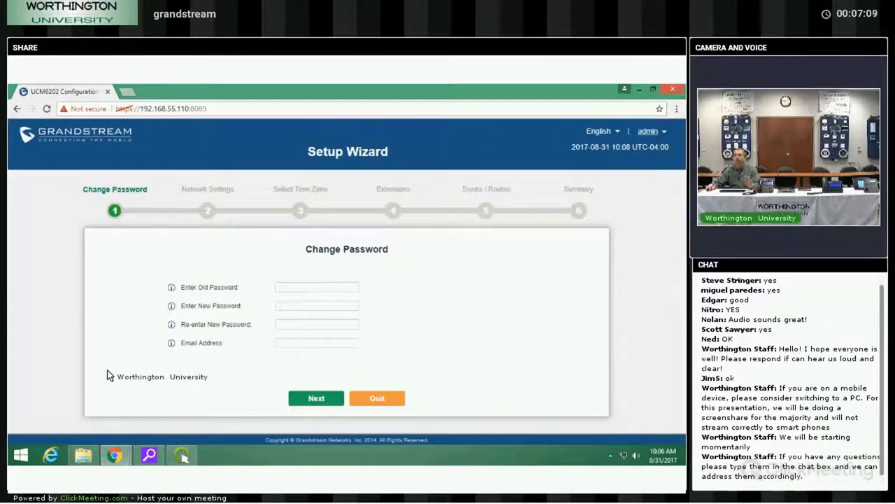
left_click(383, 402)
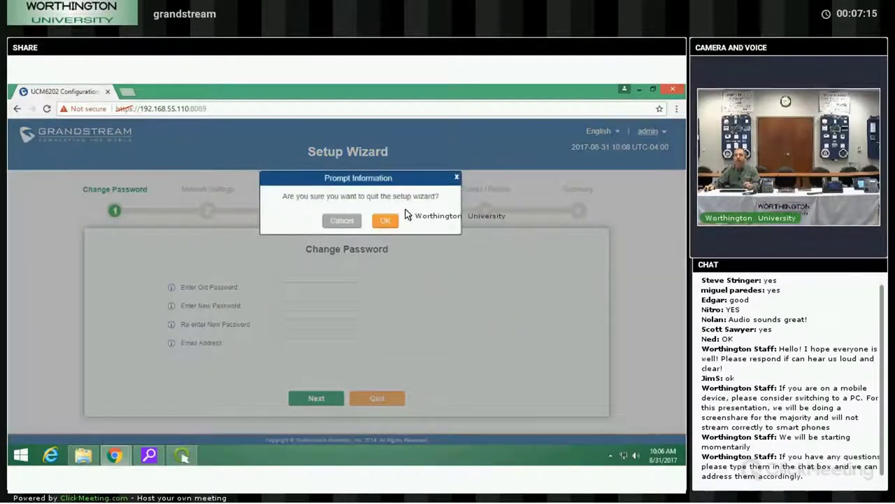
left_click(391, 223)
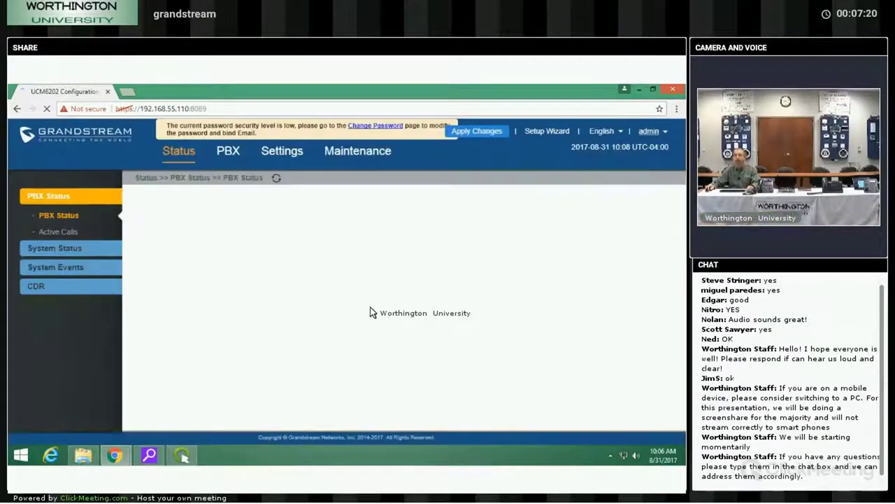
Apply the pending changes, then go to PBX > Internal Options > General.
left_click(484, 129)
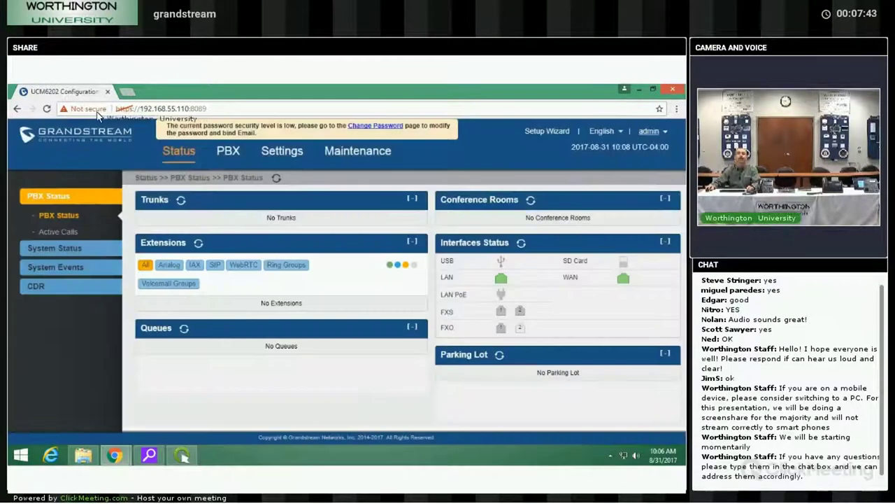
left_click(223, 155)
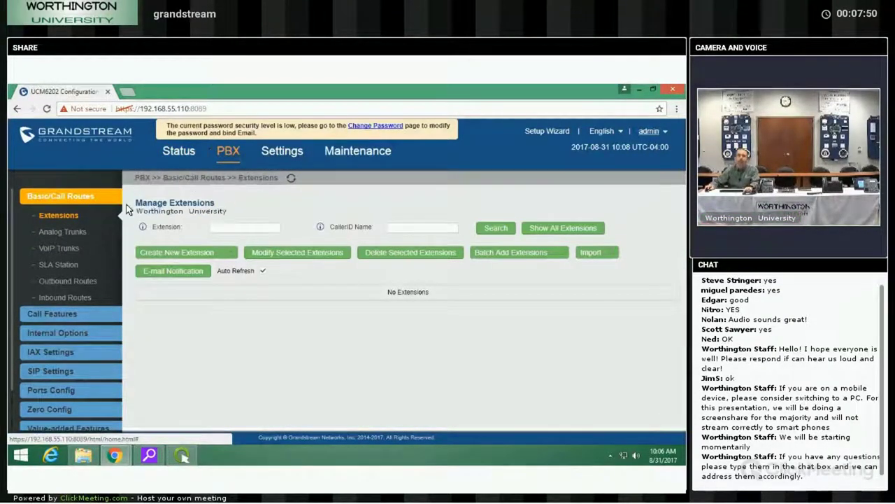
left_click(66, 315)
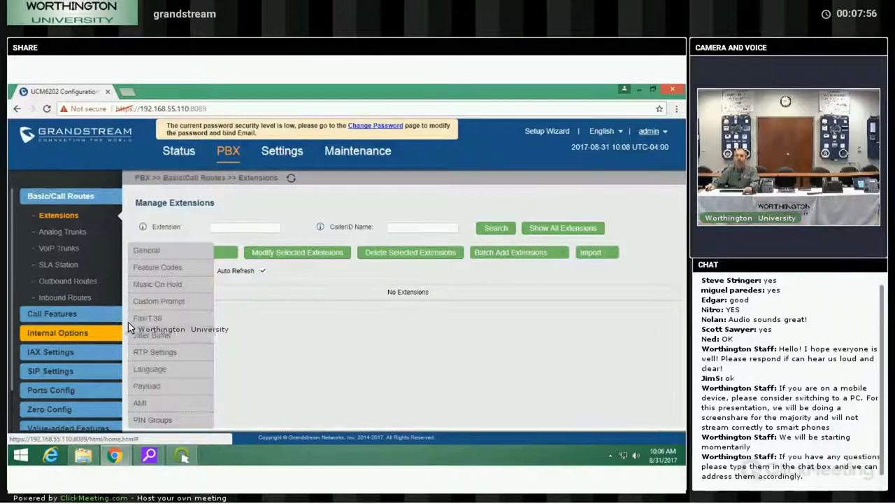
left_click(105, 333)
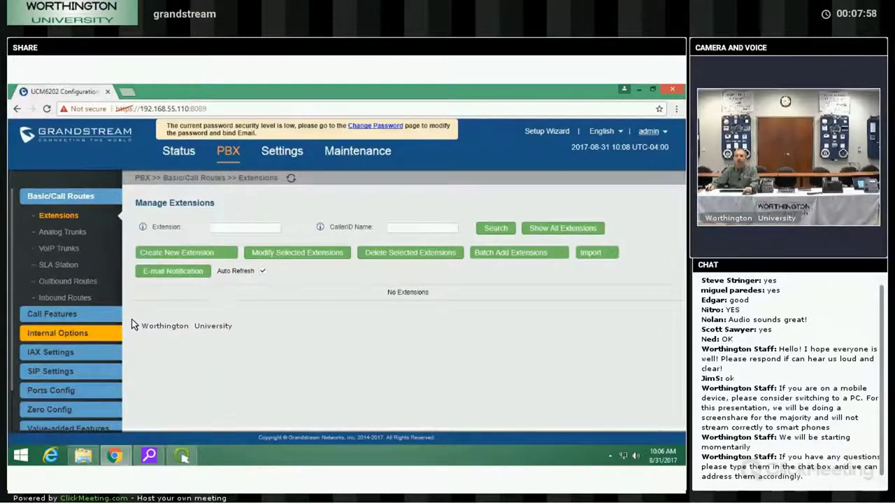
mouse_move(138, 293)
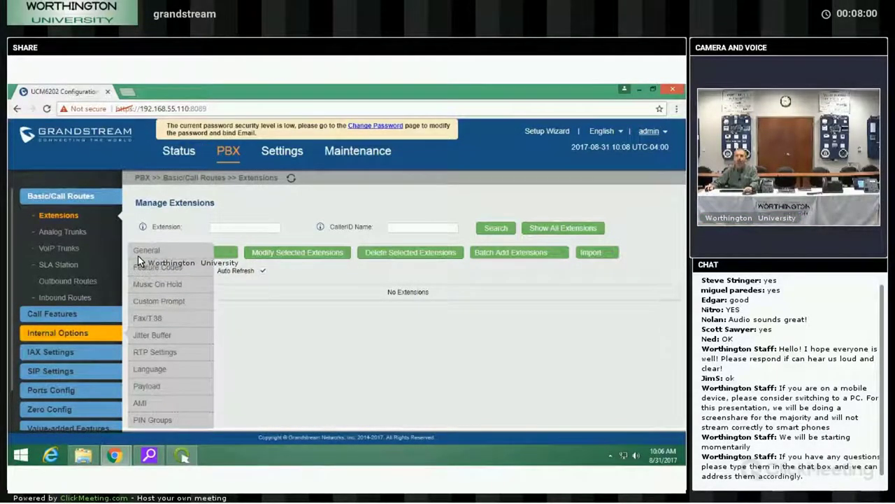
left_click(139, 254)
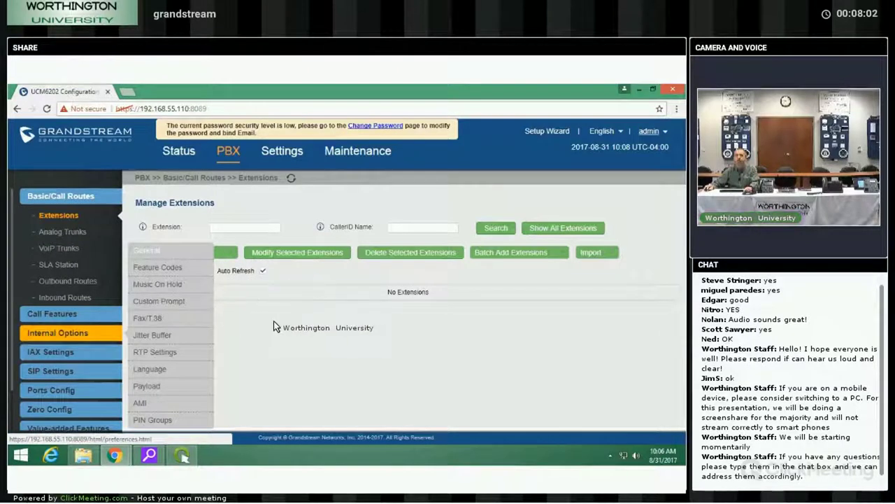
Shorten the User range to 100–629, Pick start to 400 and Auto Provision to 500–629.
scroll(301, 264, "down", 3)
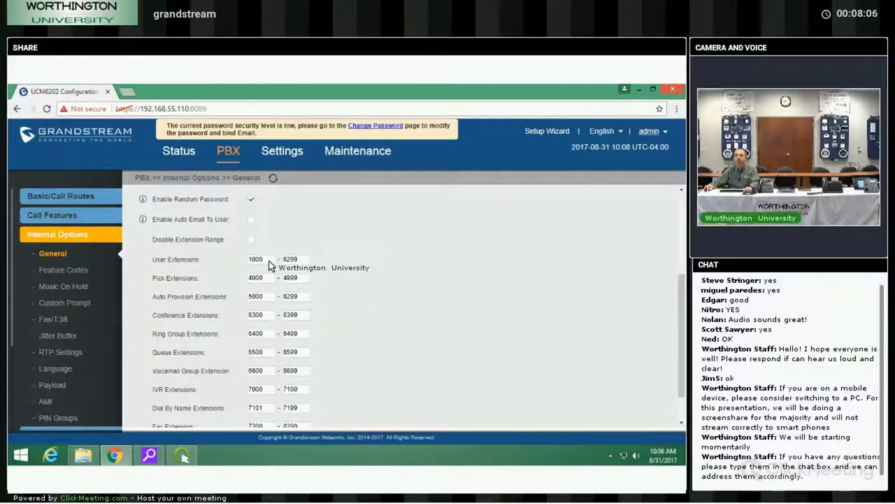
left_click(268, 261)
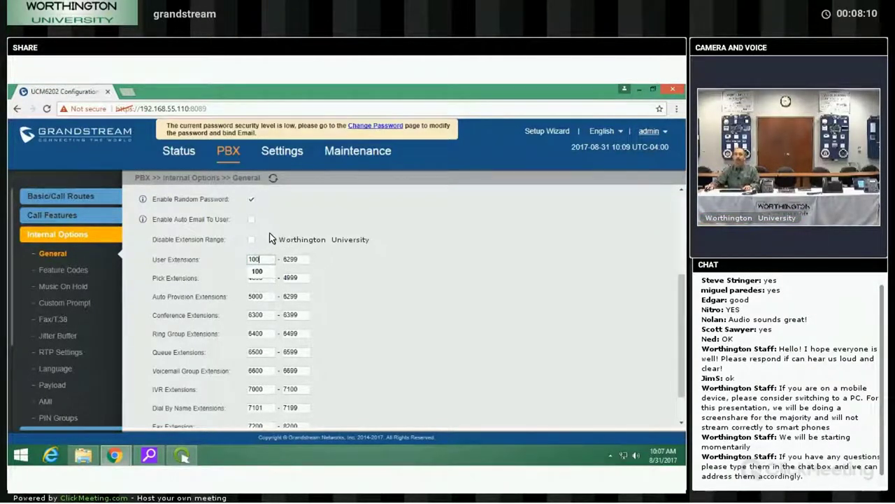
key("BackSpace")
key("Tab")
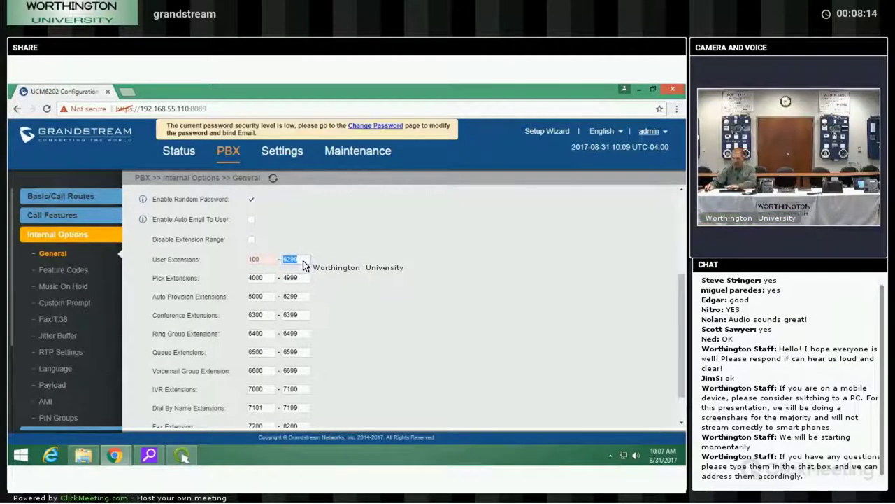
left_click(301, 260)
key("BackSpace")
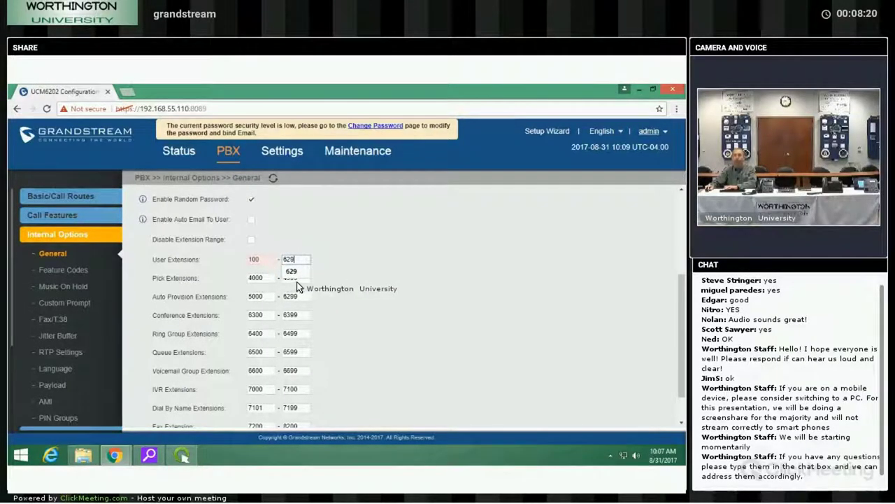
left_click(271, 278)
key("BackSpace")
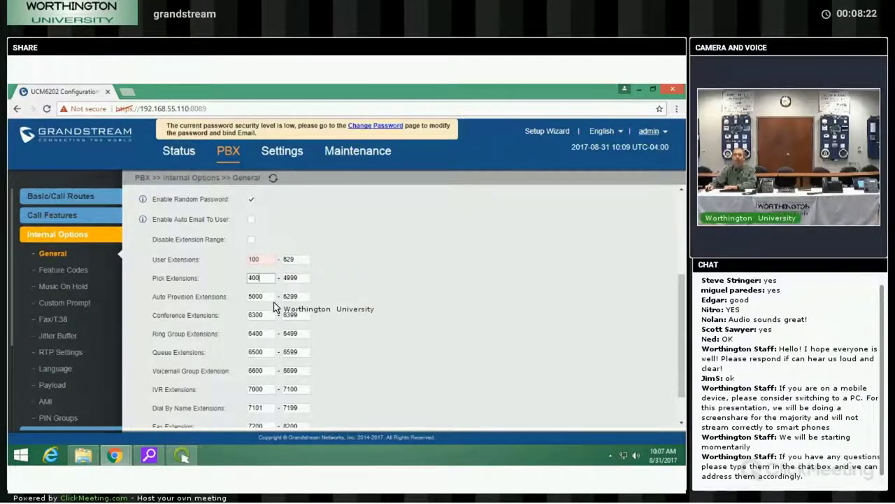
key("Tab")
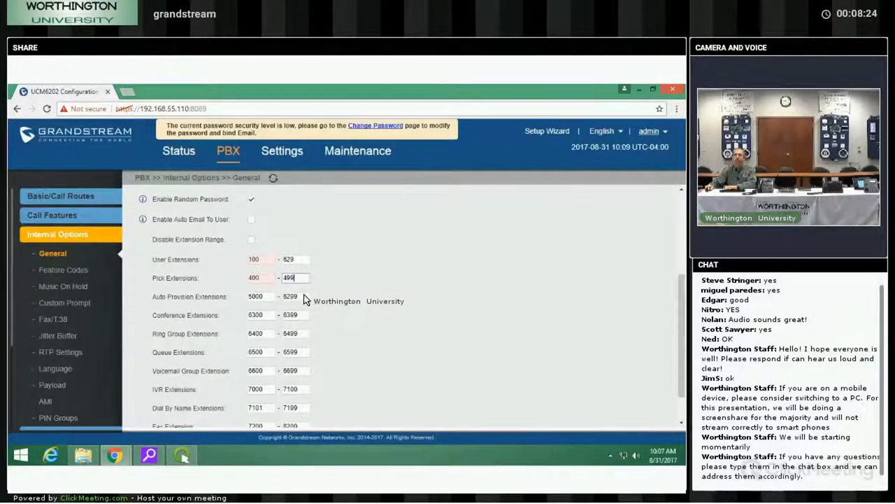
left_click(263, 297)
key("BackSpace")
key("Tab")
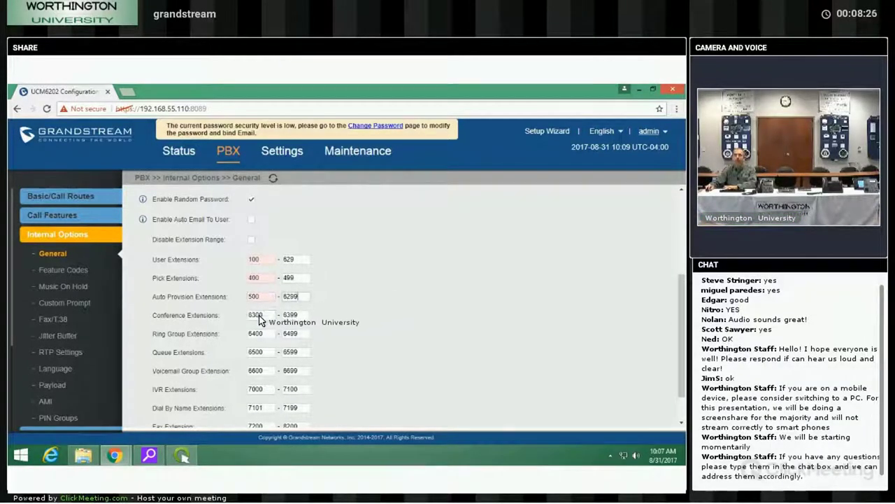
key("BackSpace")
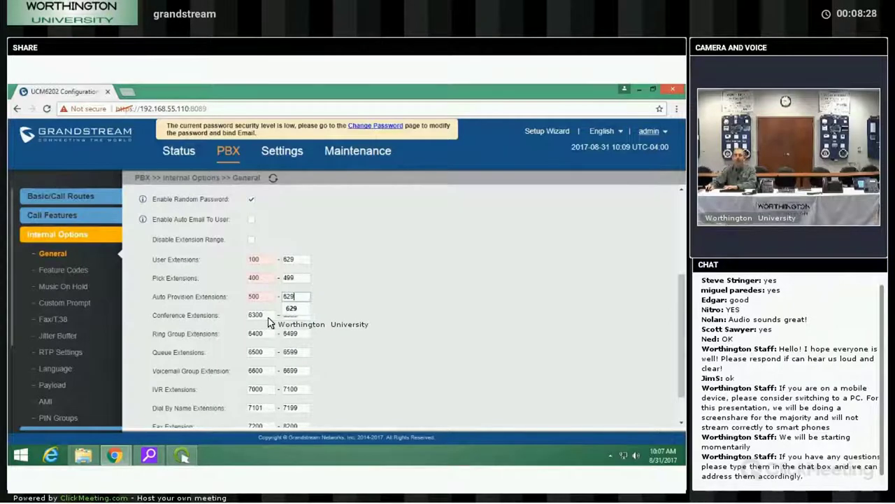
Trim Conference to 630–639, Ring Group 640–649, Queue 650–659 and Voicemail Group 660–669.
left_click(270, 316)
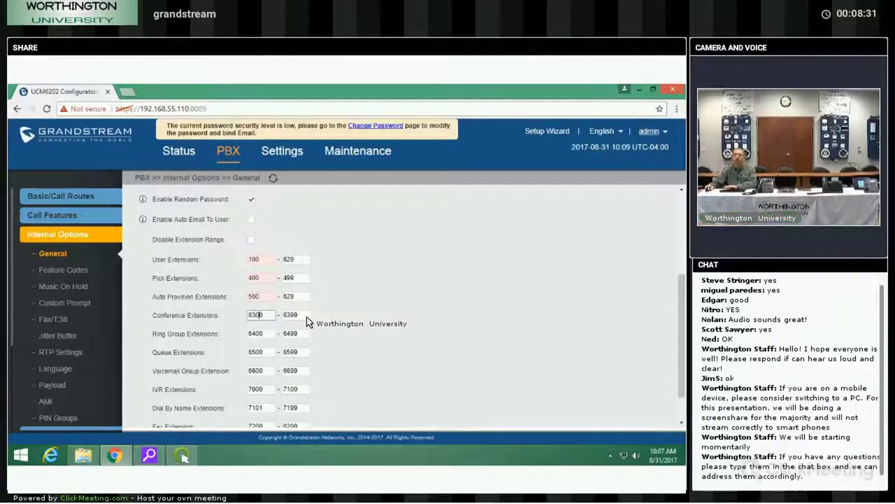
key("Tab")
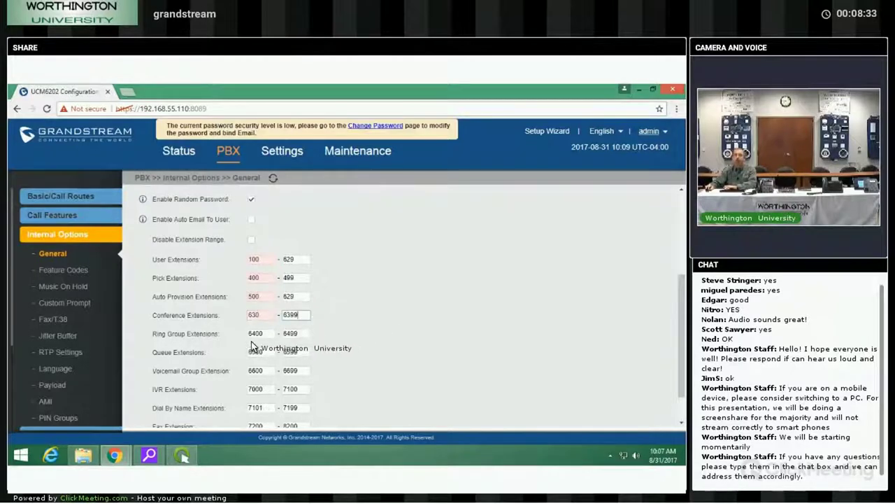
key("BackSpace")
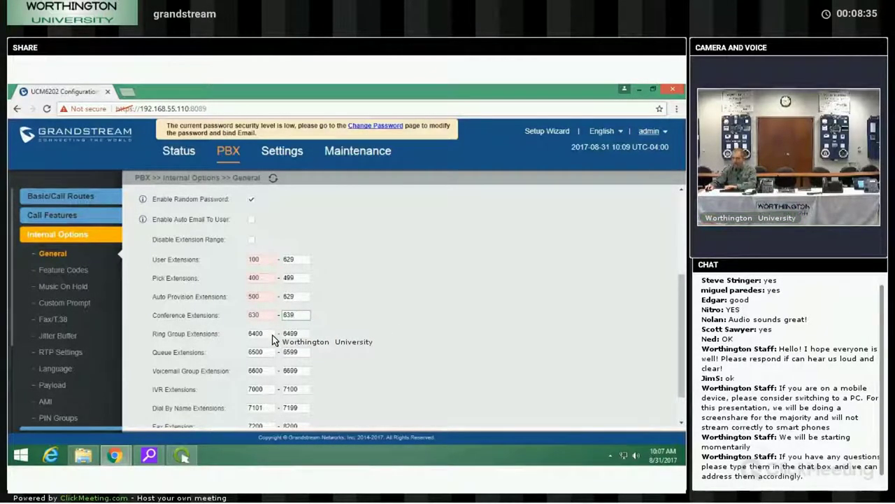
key("Tab")
key("BackSpace")
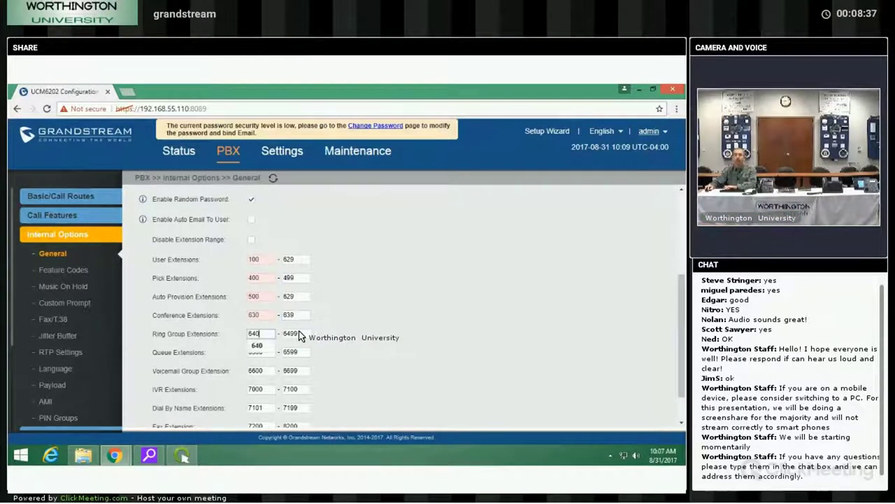
key("Tab")
key("BackSpace")
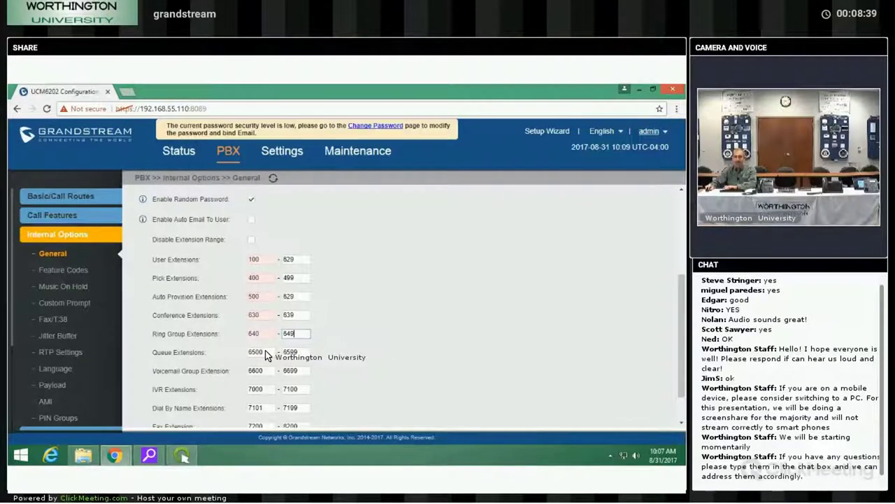
key("Tab")
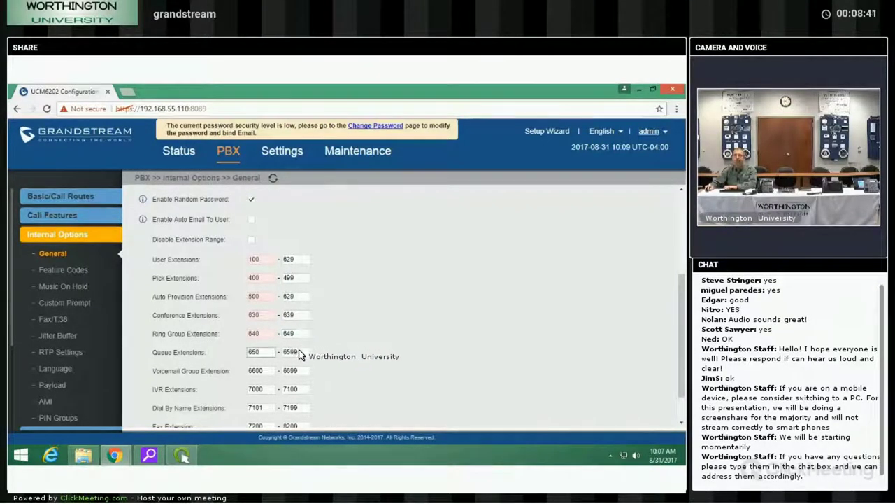
key("Tab")
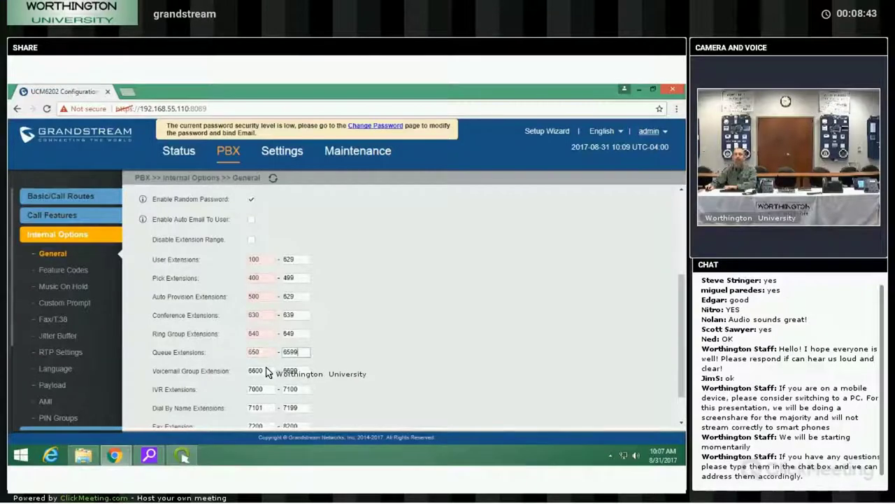
key("BackSpace")
key("Tab")
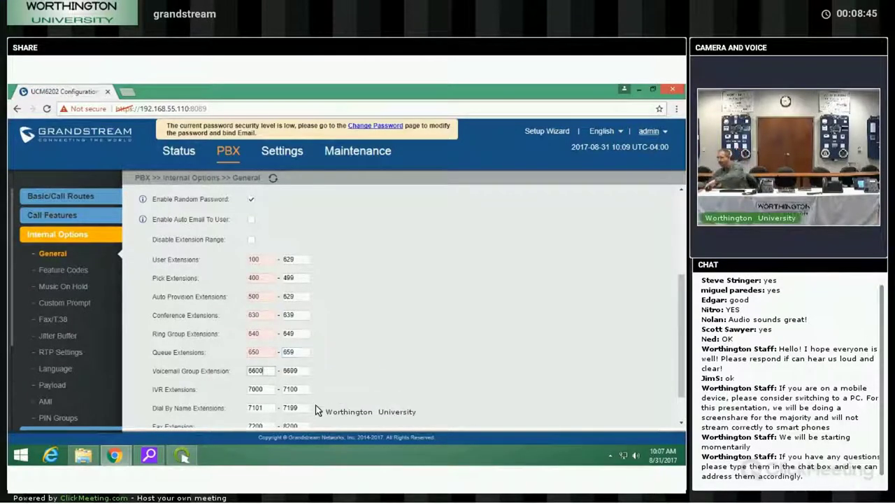
key("BackSpace")
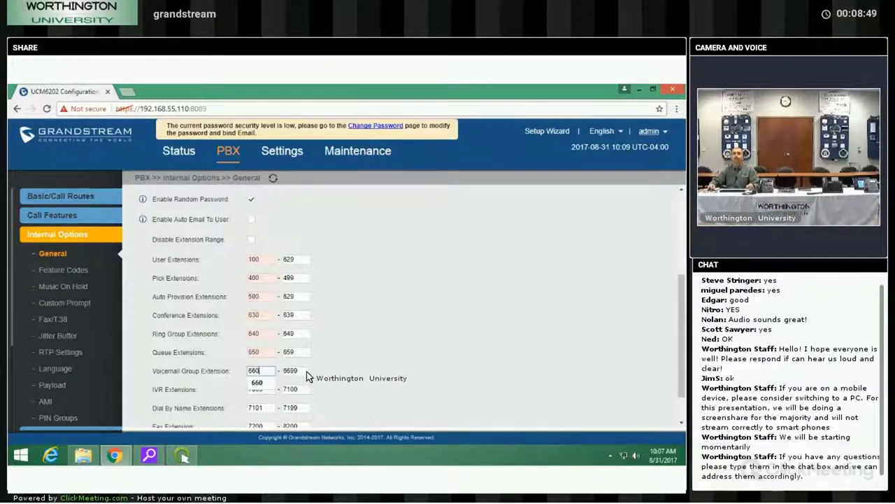
key("Tab")
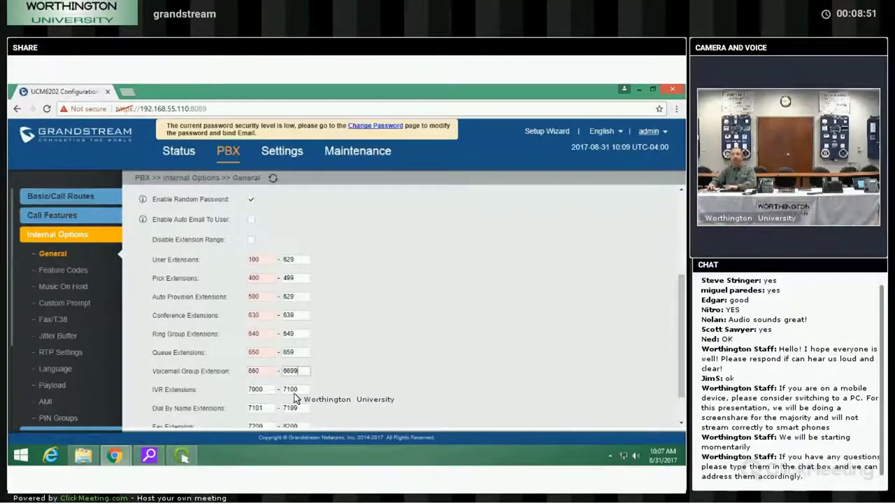
key("BackSpace")
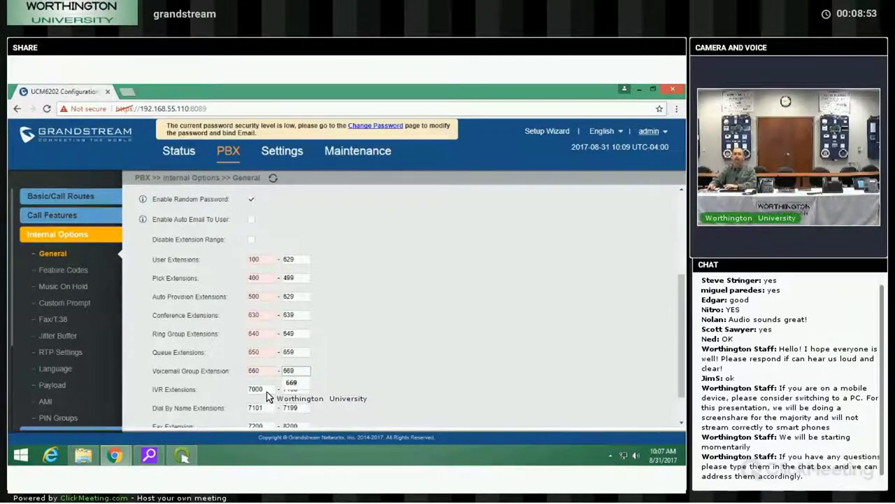
key("Escape")
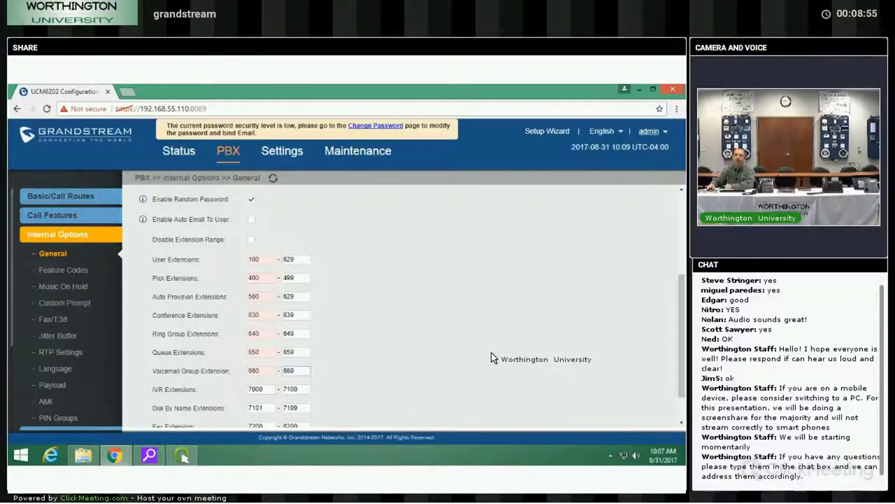
Set IVR to 670–679, Dial By Name to 680–689 and Fax to 690–699, then save.
scroll(272, 366, "down", 2)
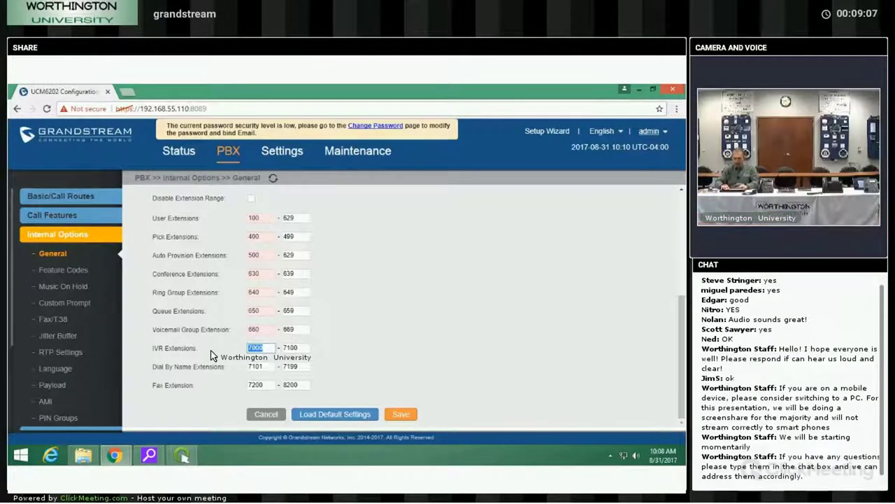
key("Tab")
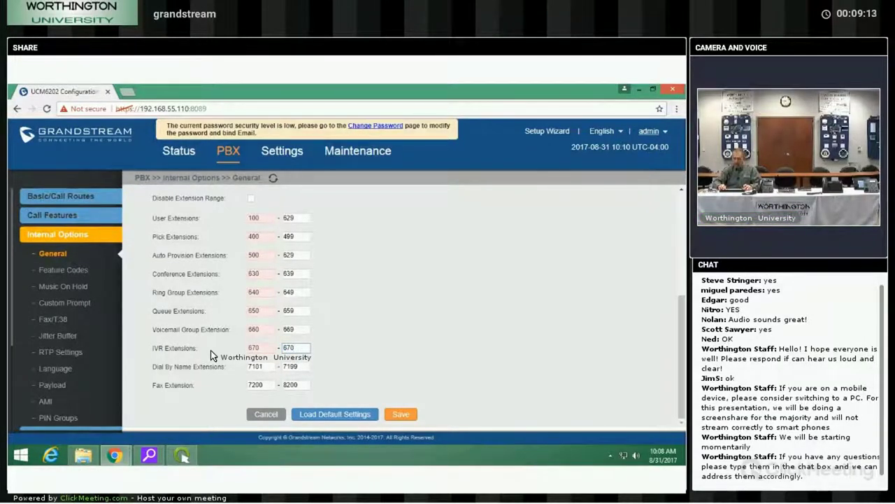
key("BackSpace")
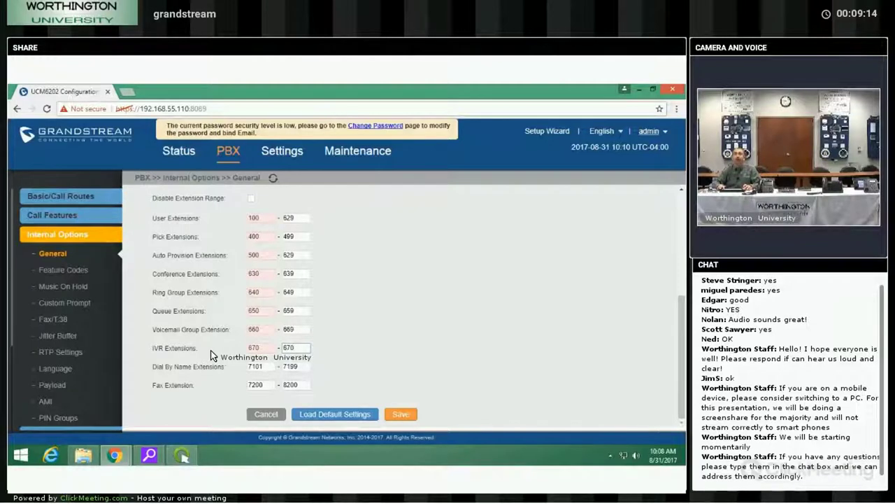
type("9")
key("Tab")
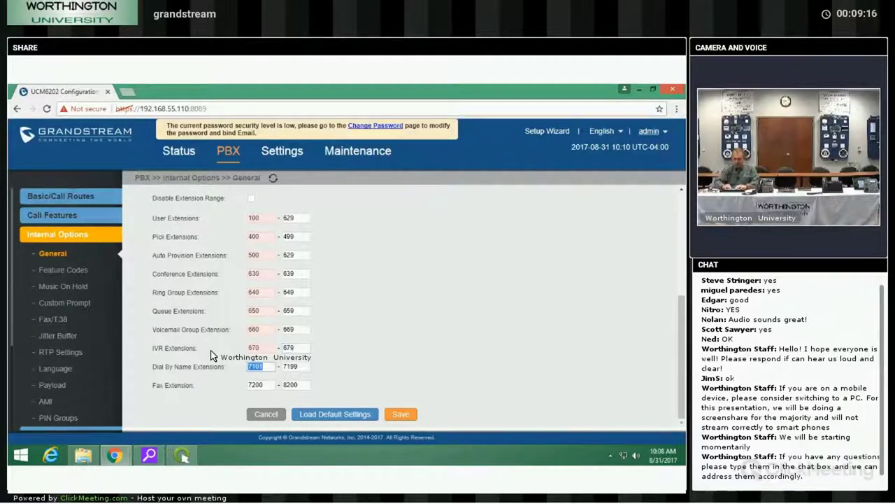
type("68")
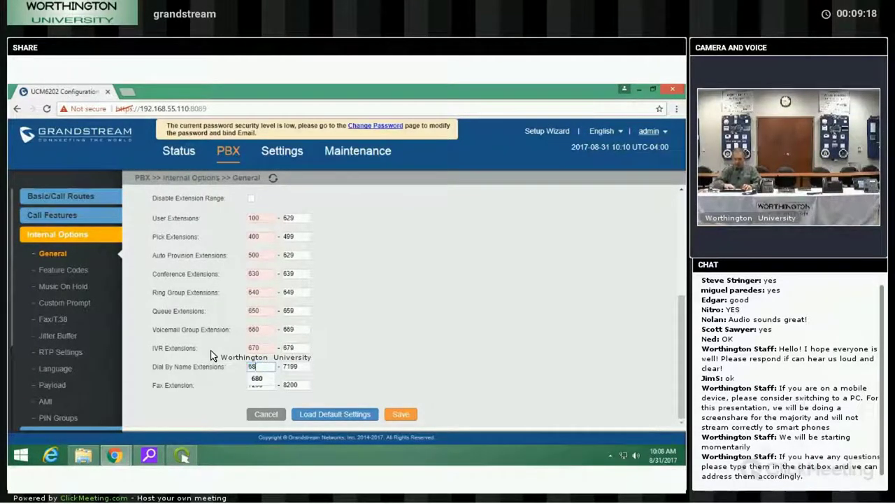
type("0")
key("Tab")
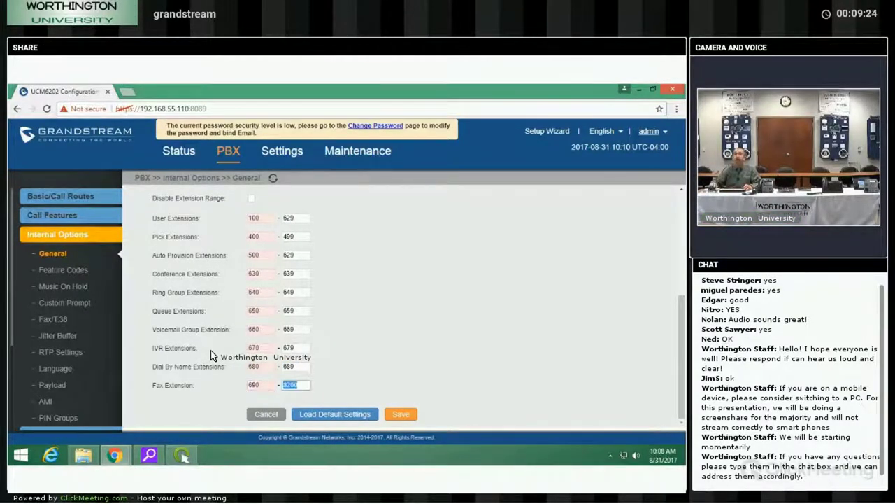
type("699")
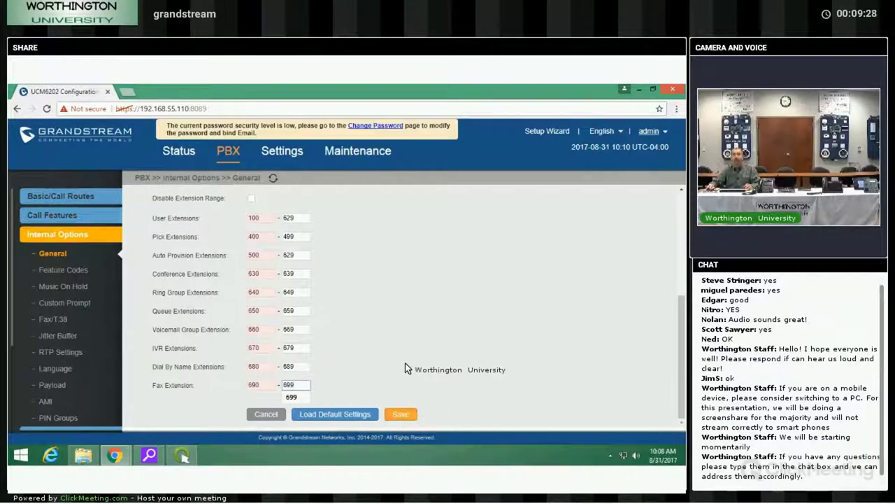
left_click(410, 333)
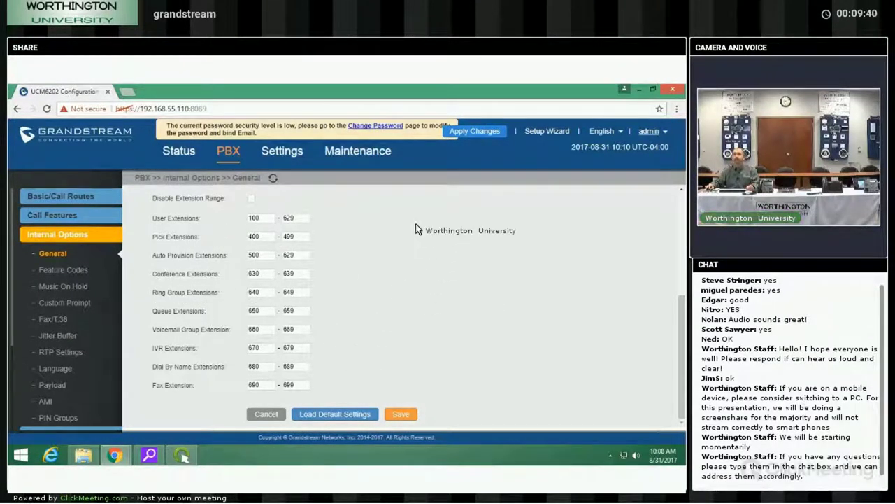
Apply the saved three-digit extension ranges to the PBX.
left_click(471, 133)
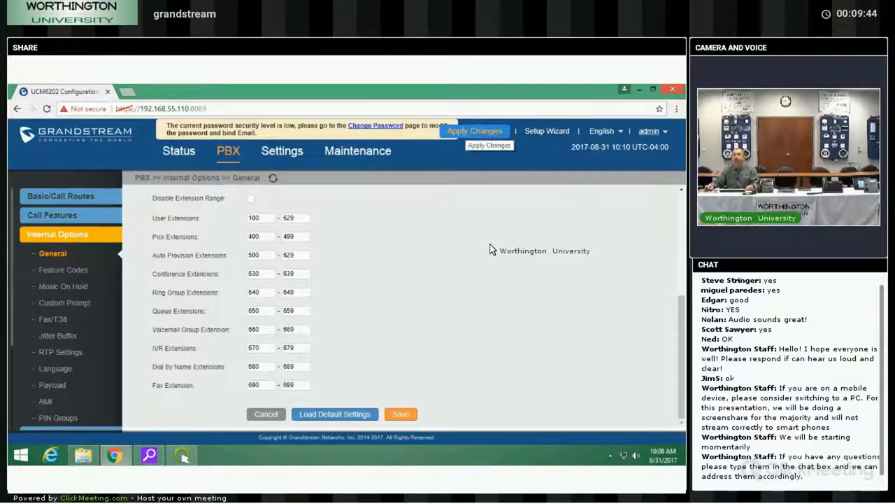
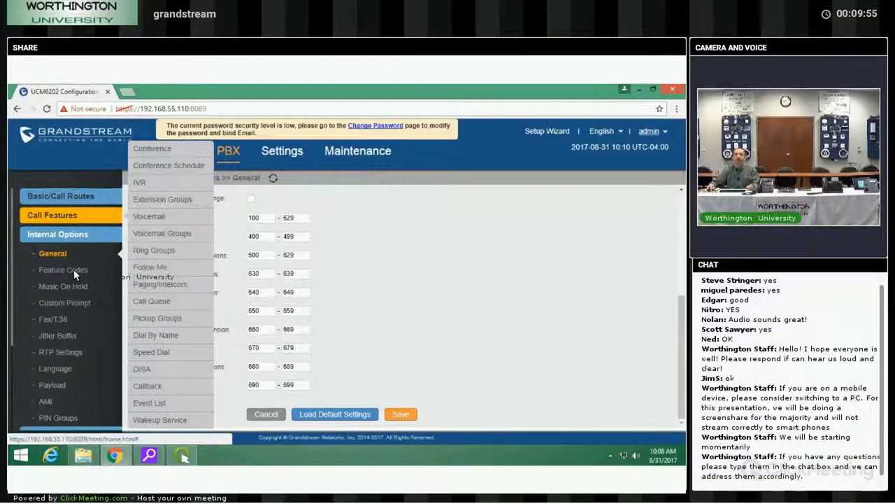
Set the Call Park feature code permission to Allow Both.
left_click(99, 270)
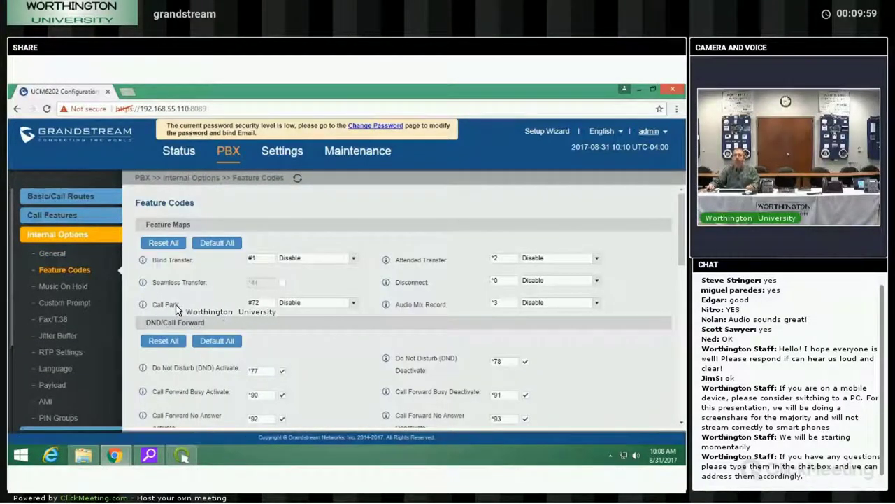
left_click(349, 306)
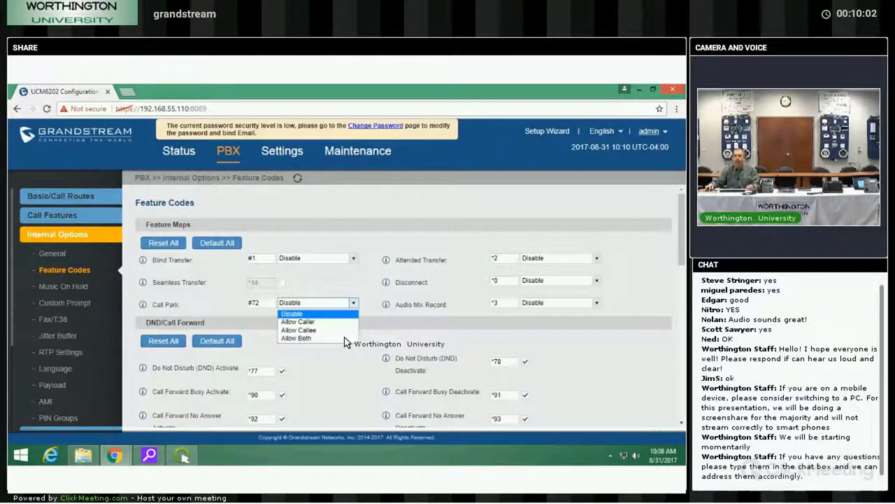
left_click(331, 339)
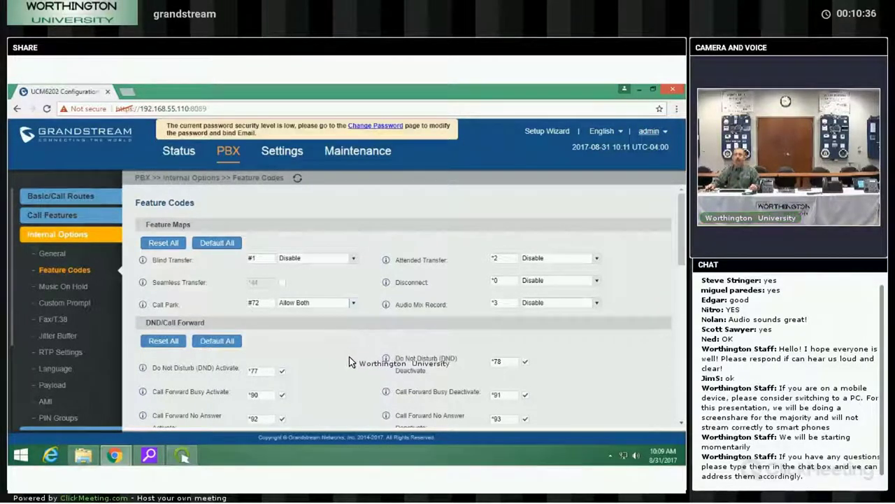
Apply the pending configuration changes on the Feature Codes page.
scroll(329, 392, "down", 10)
scroll(312, 419, "down", 3)
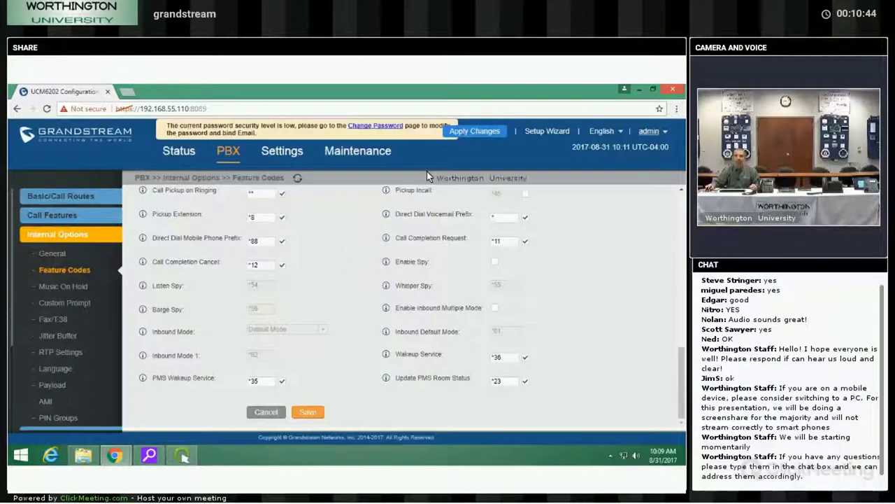
left_click(480, 131)
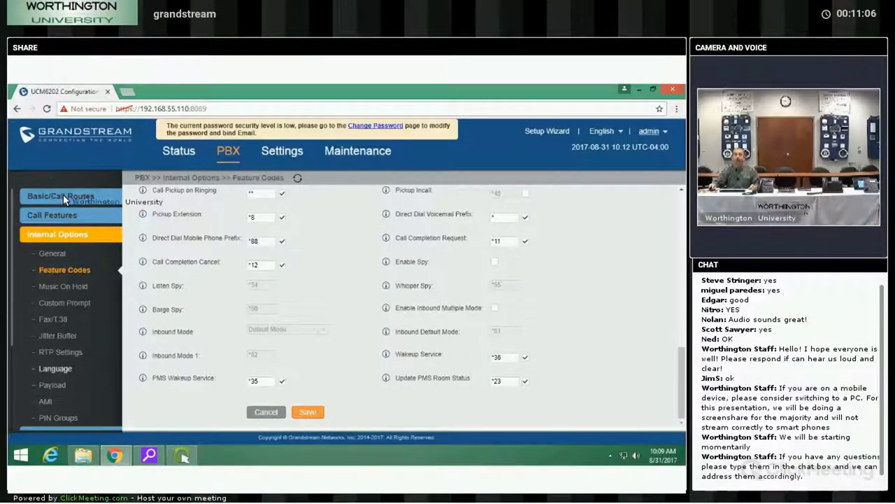
Show all extensions and start a batch add of SIP extensions from 100.
mouse_move(70, 196)
left_click(151, 197)
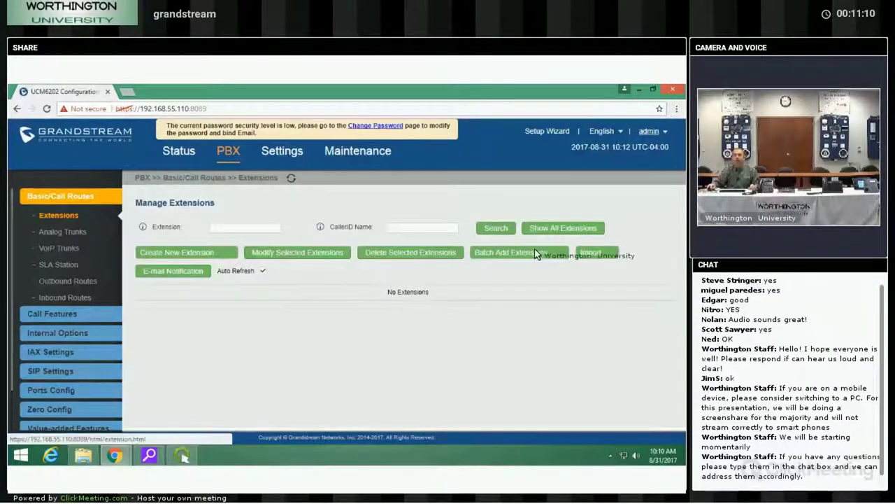
left_click(560, 233)
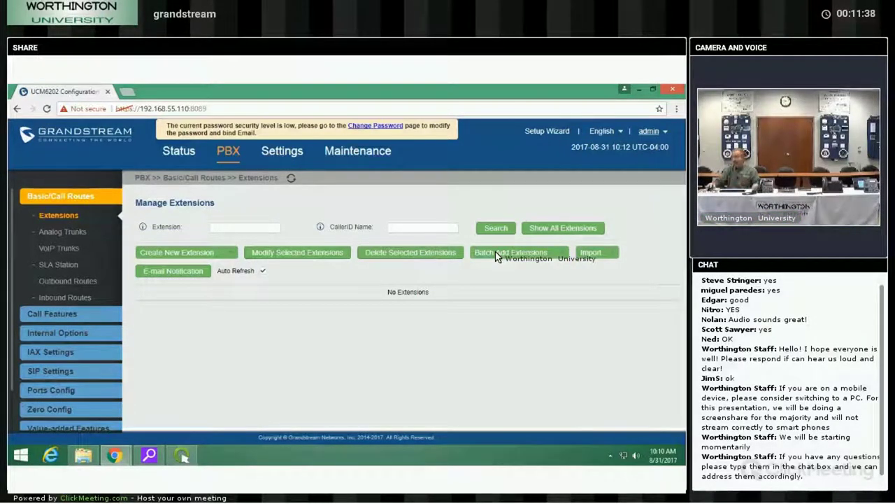
left_click(497, 256)
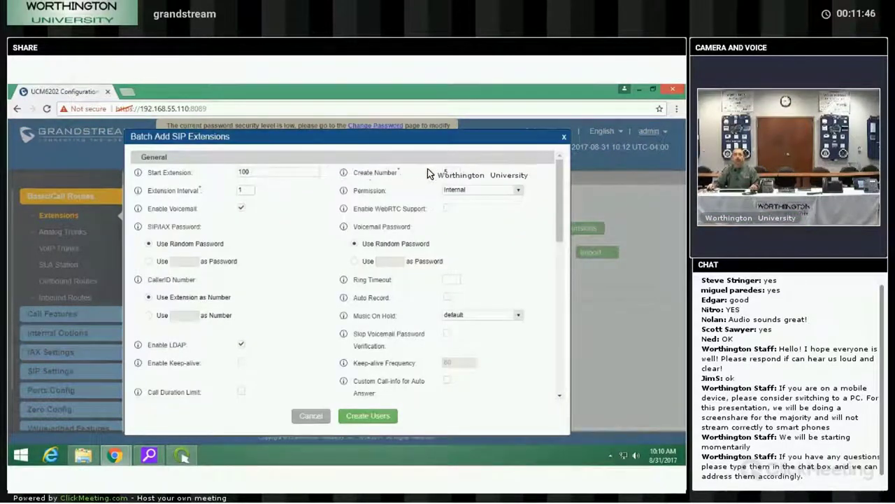
Set the batch to create 4 extensions with International permission.
left_click(450, 174)
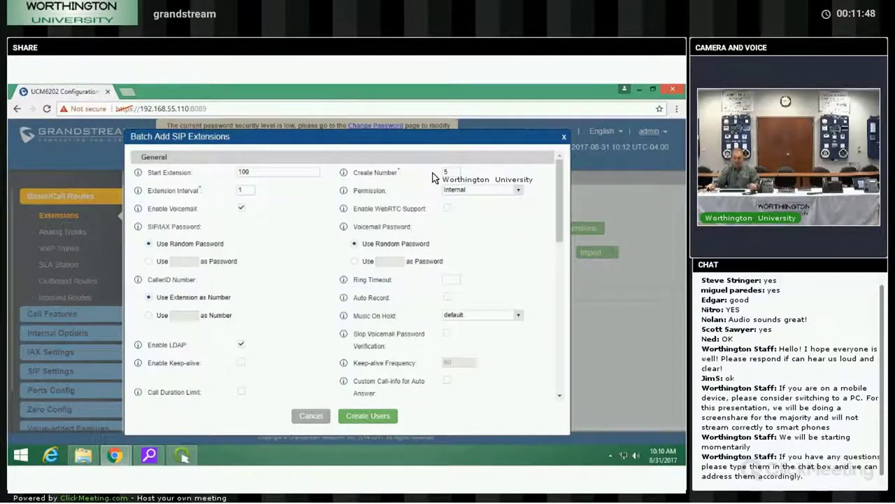
double_click(450, 173)
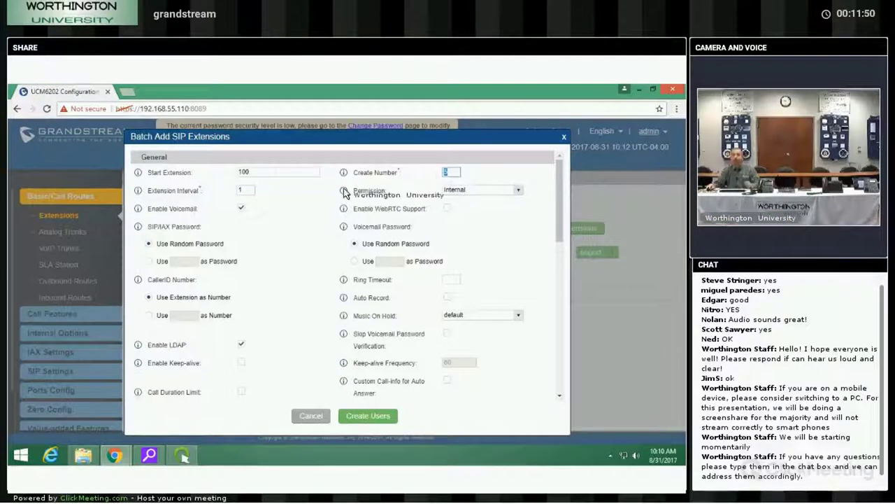
type("4")
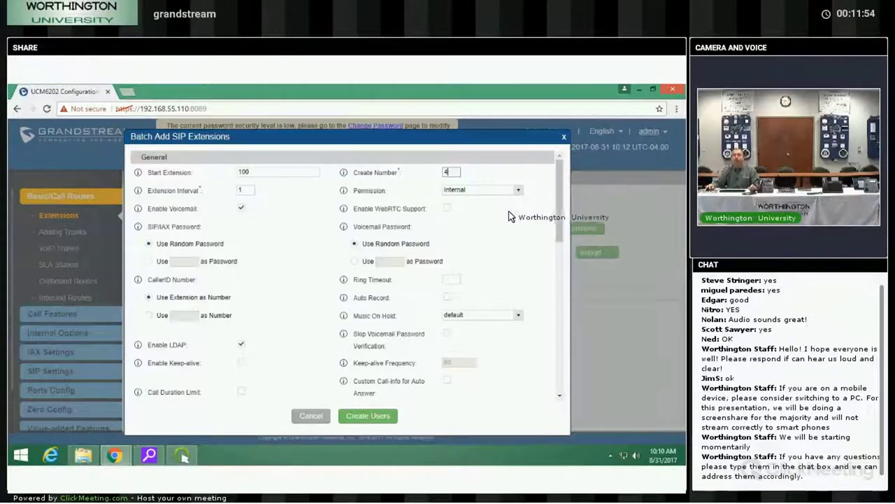
key("Tab")
key("alt+Down")
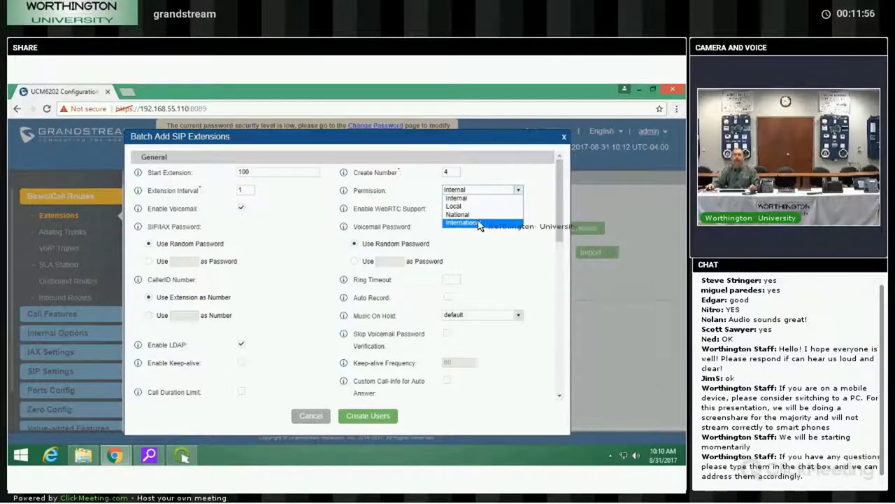
key("Return")
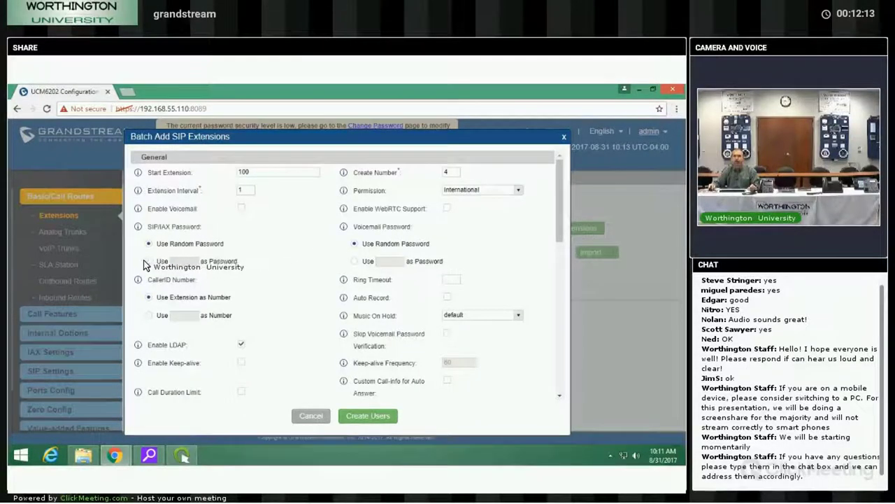
Use one fixed SIP password instead of random ones for the batch.
left_click(187, 261)
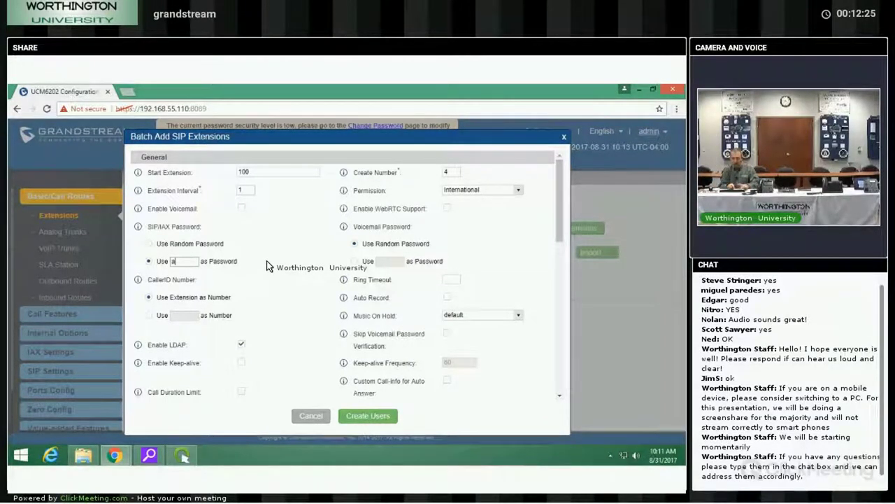
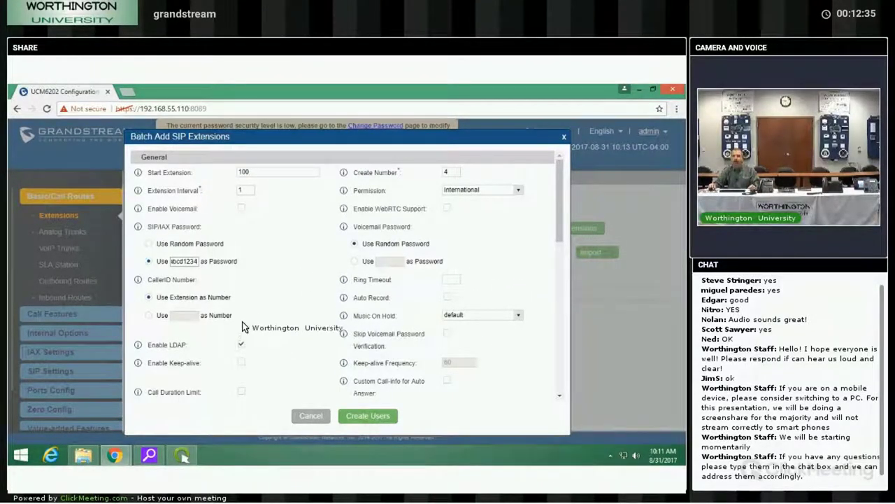
scroll(318, 398, "down", 5)
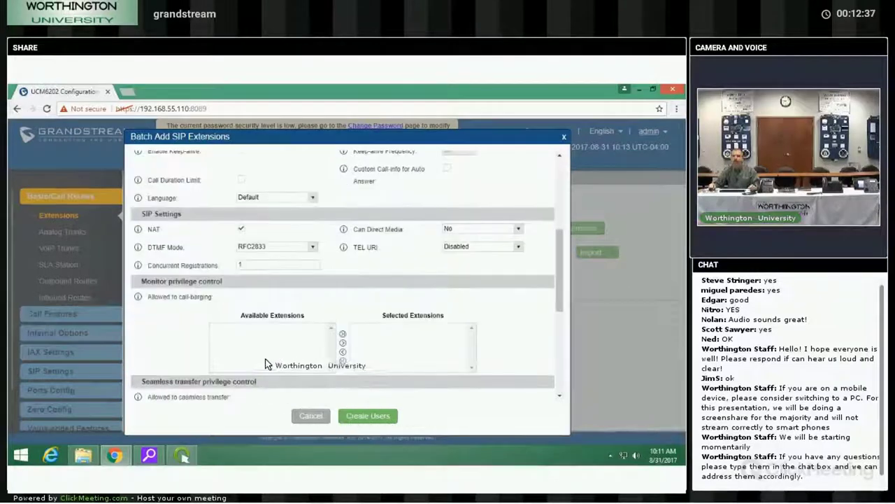
scroll(371, 418, "down", 2)
scroll(372, 417, "down", 3)
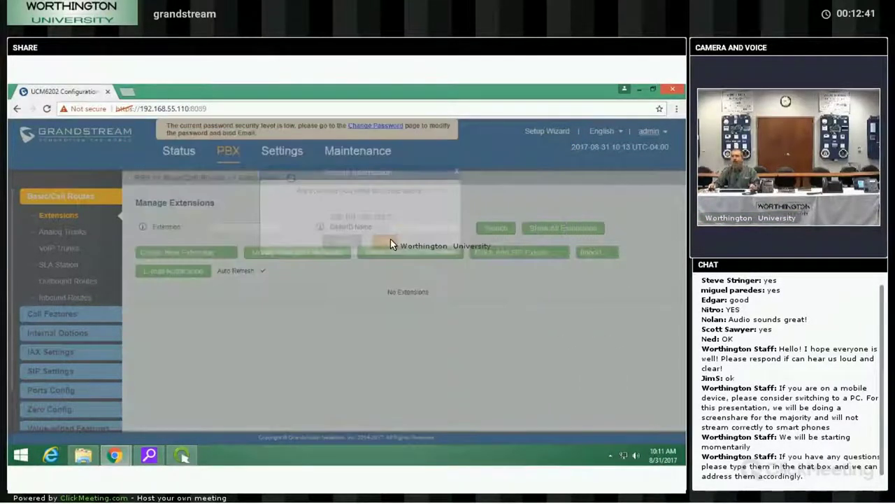
Confirm creating extensions 100–103, dismiss the success notice, and edit extension 100.
left_click(385, 242)
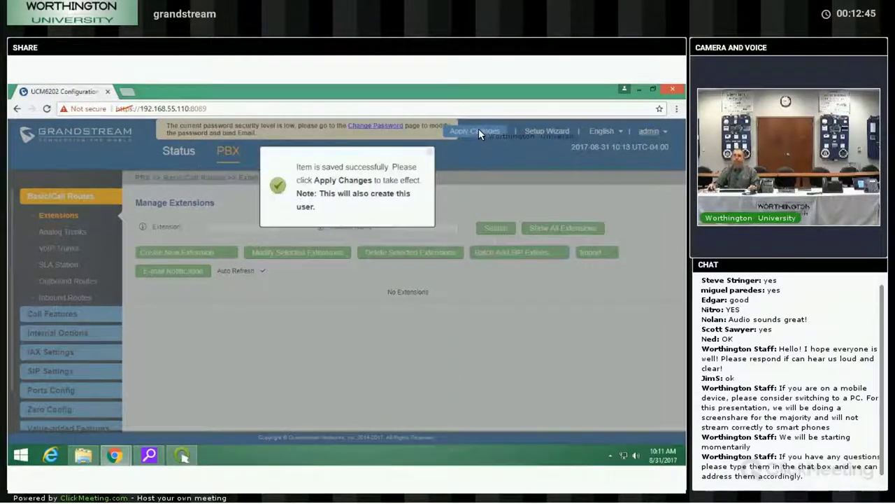
left_click(481, 130)
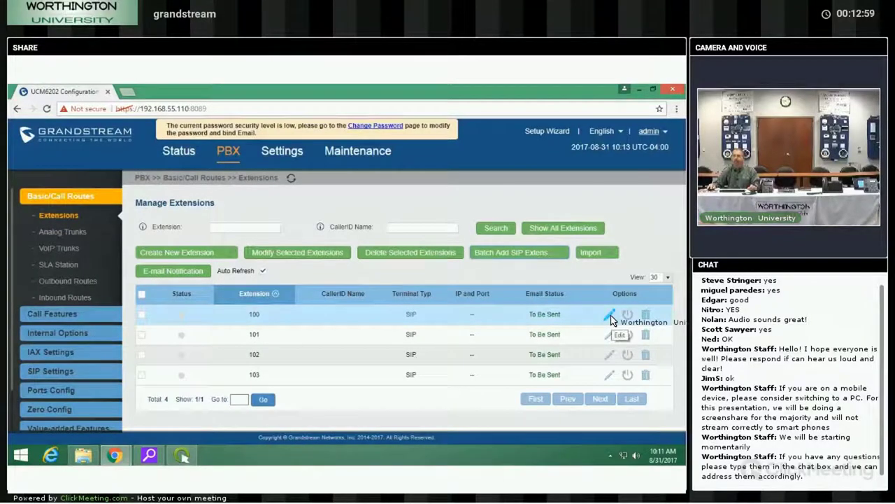
left_click(610, 317)
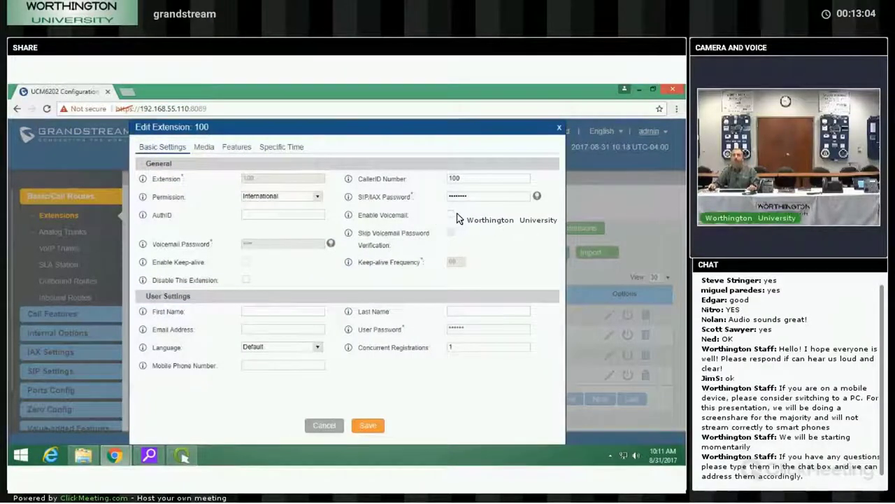
Enable voicemail on extension 100 and set its voicemail password.
left_click(451, 215)
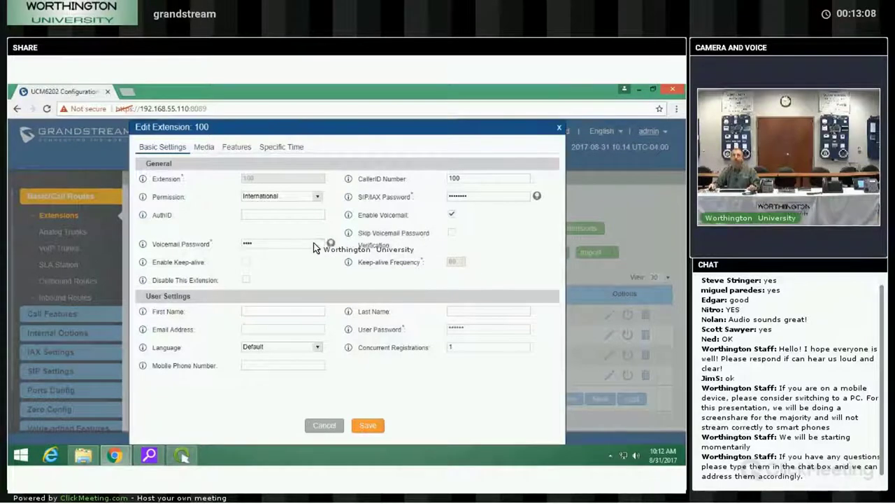
left_click(287, 246)
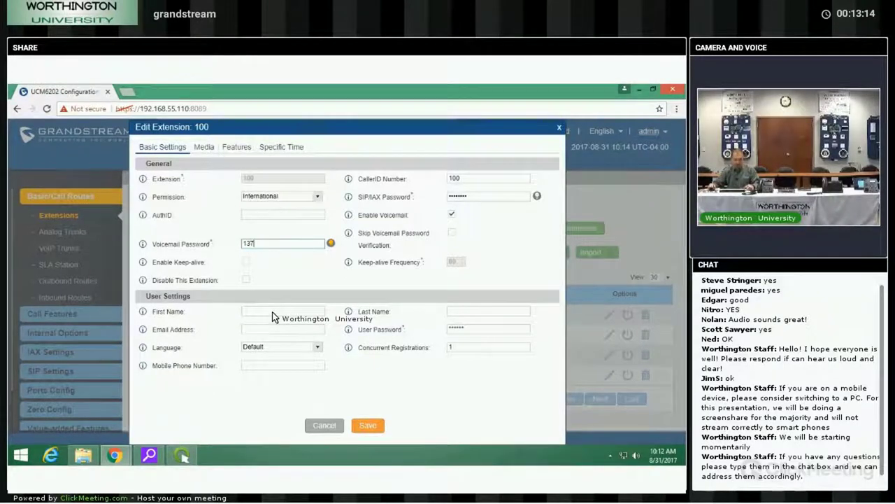
left_click(314, 283)
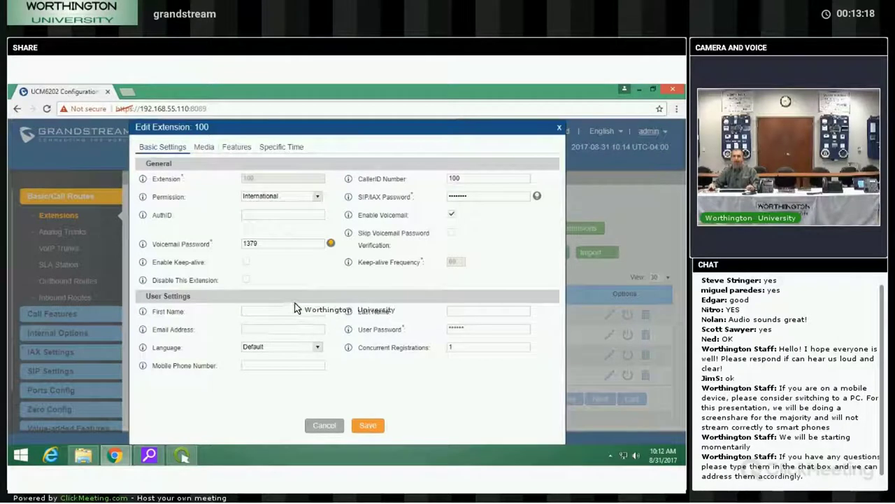
Name extension 100 'Kitchen', set ring timeout 15, and save.
left_click(317, 303)
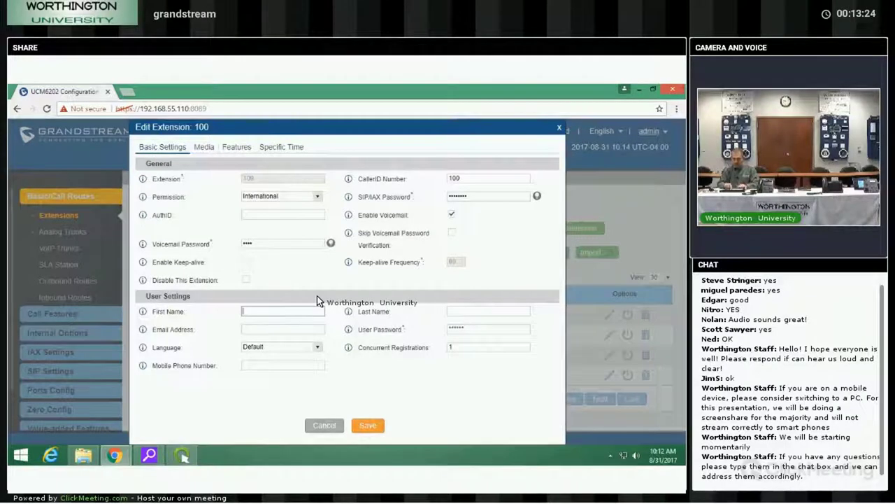
type("Kitchen")
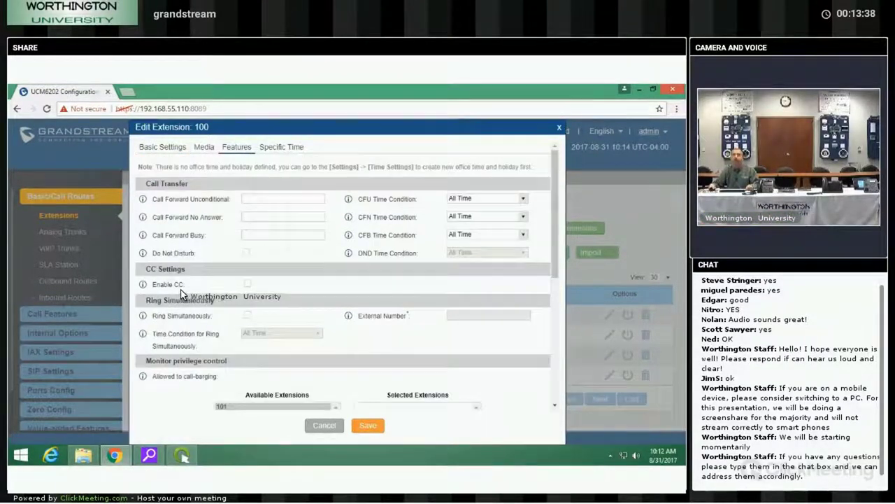
scroll(202, 312, "down", 3)
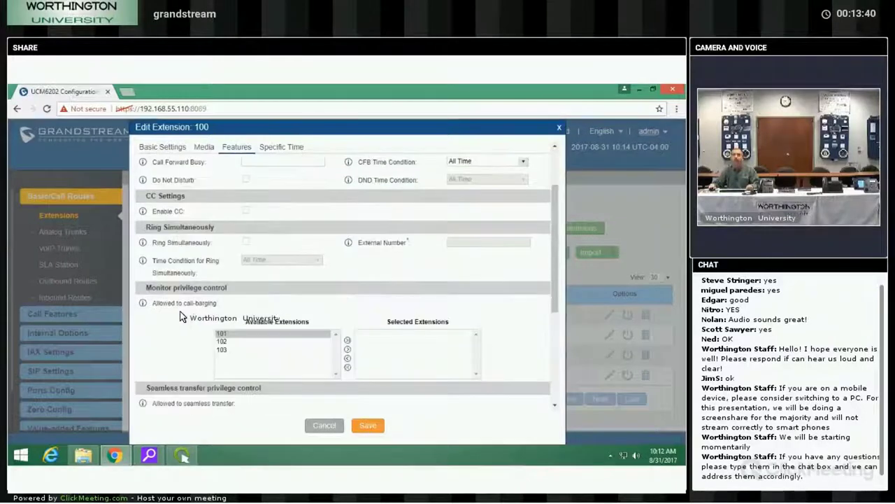
scroll(252, 314, "down", 4)
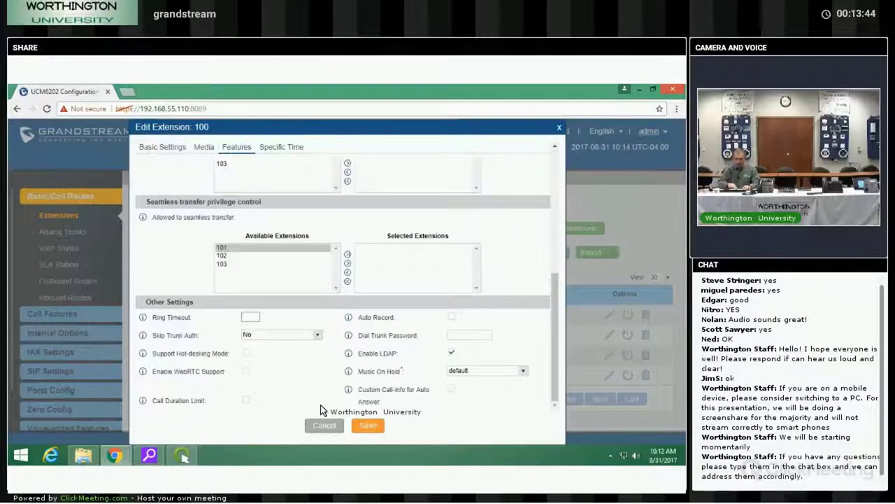
type("5")
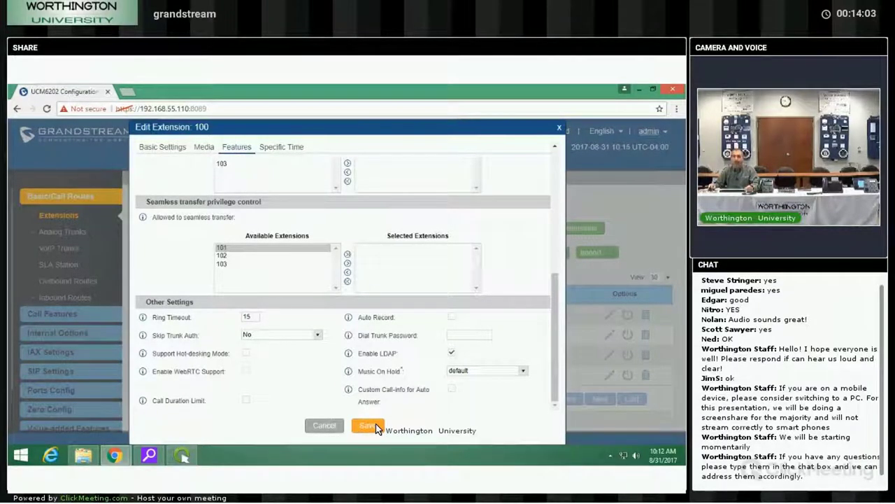
left_click(367, 426)
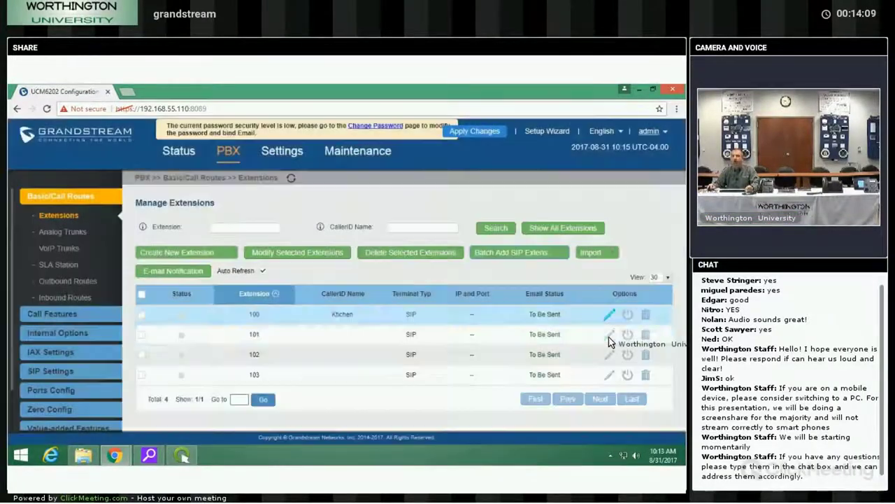
Name extensions 101 'Living Room' and 102 'Master Bedroom', saving each.
left_click(608, 337)
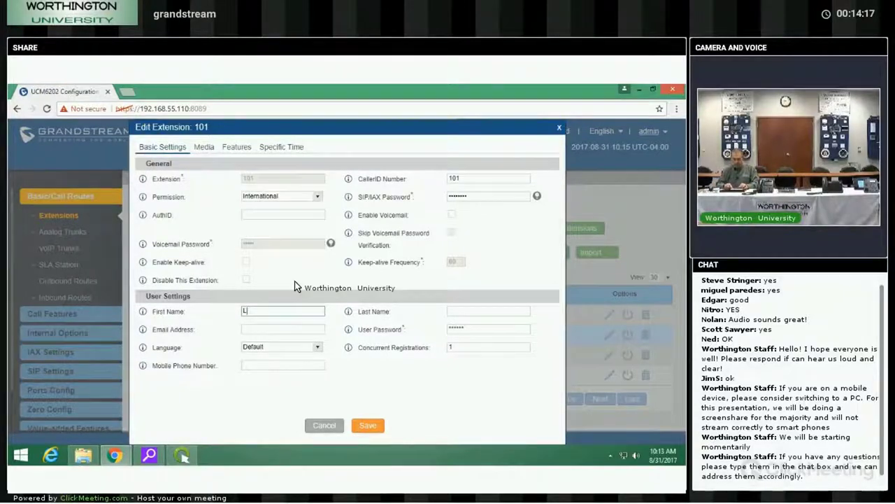
type("iving ")
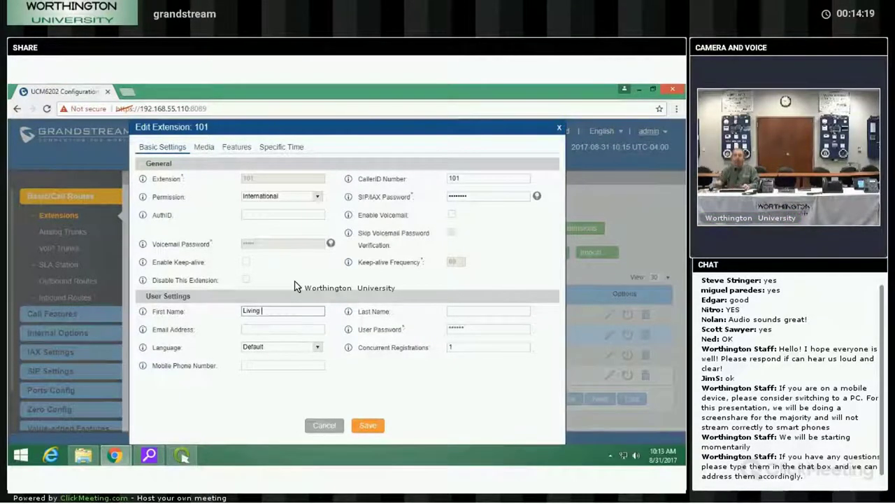
type("Room")
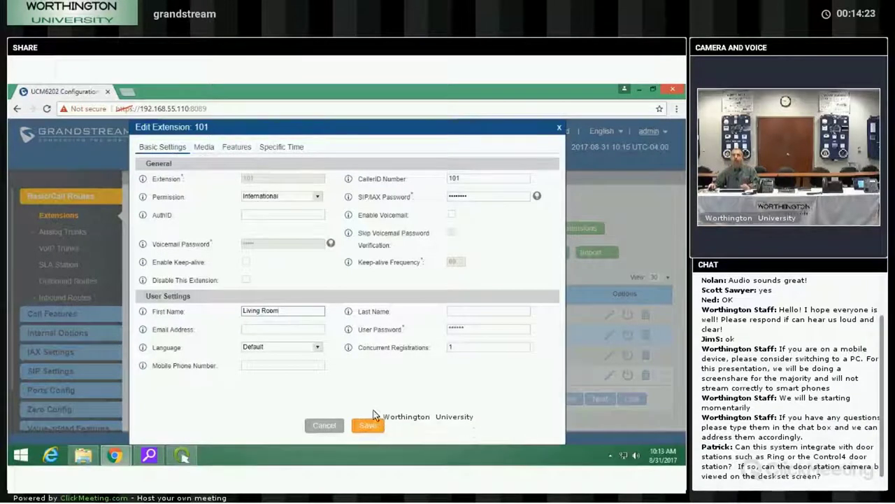
key("Return")
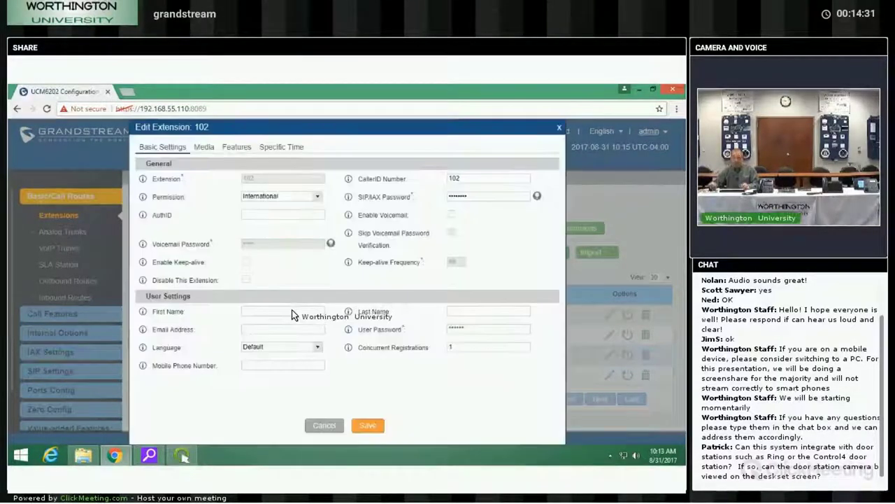
left_click(292, 314)
type("Master Bedroom")
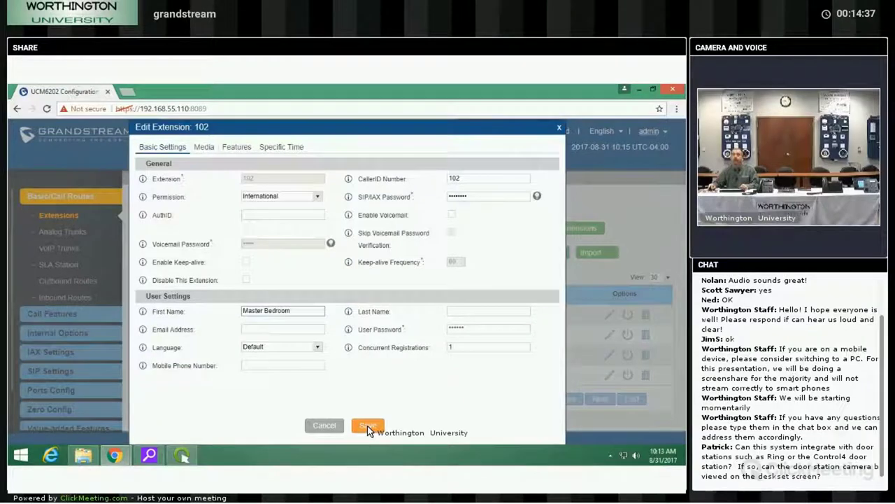
left_click(368, 427)
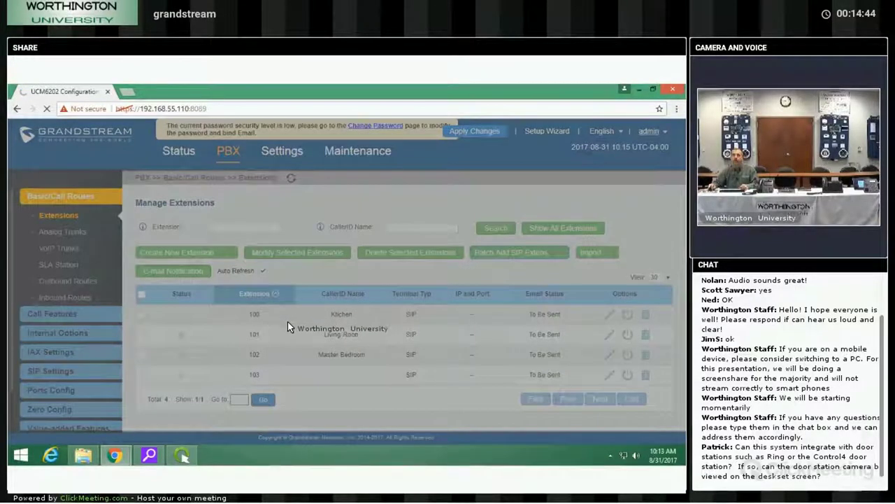
Name extension 103 'Family Room', save it, and go to Zero Config.
left_click(610, 374)
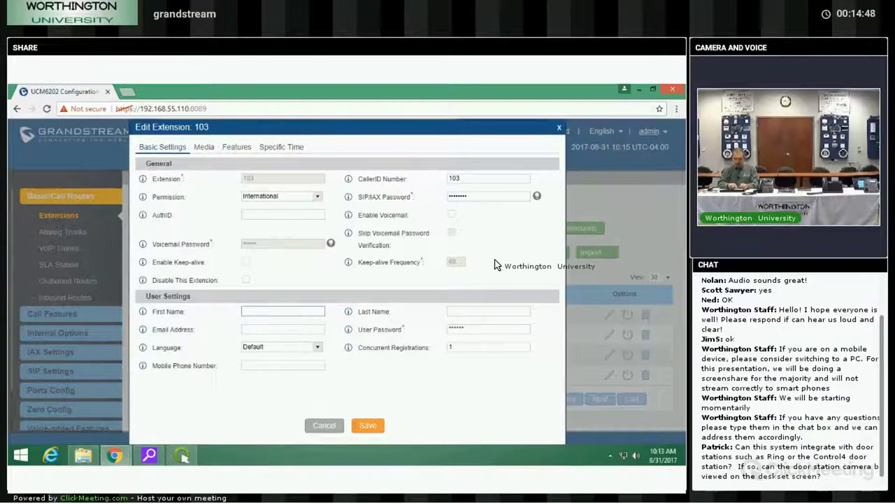
type("Family Room")
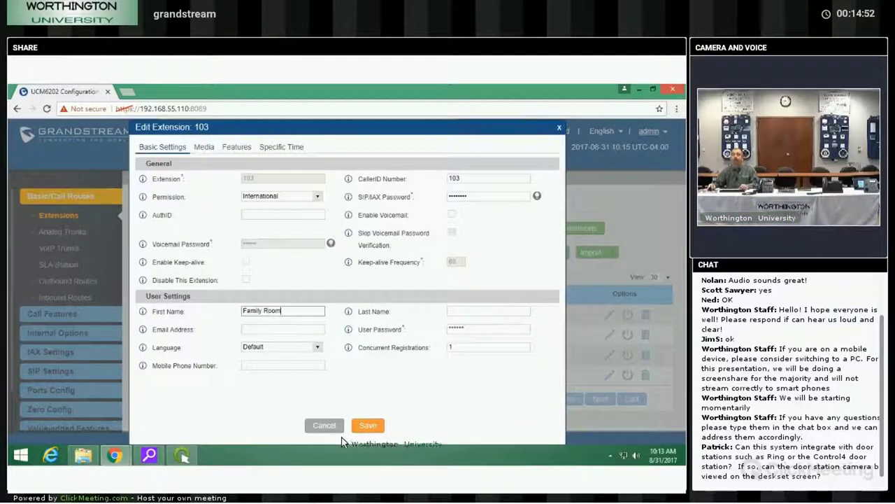
left_click(358, 428)
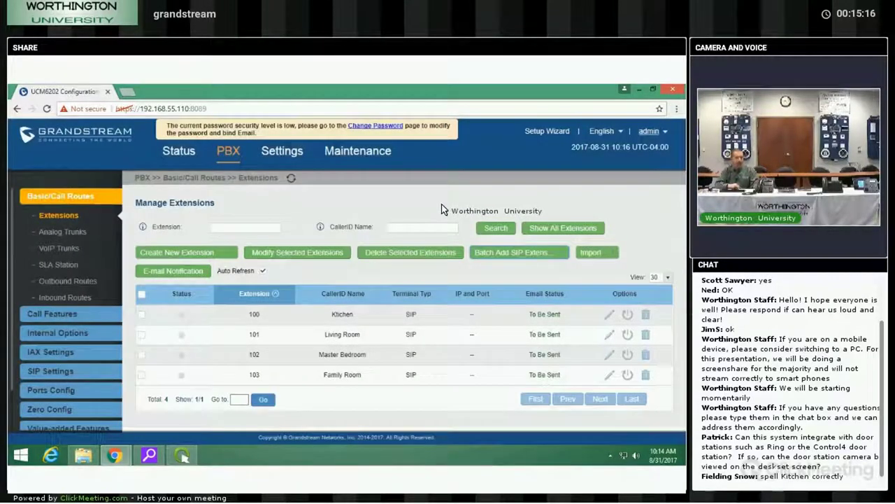
left_click(60, 409)
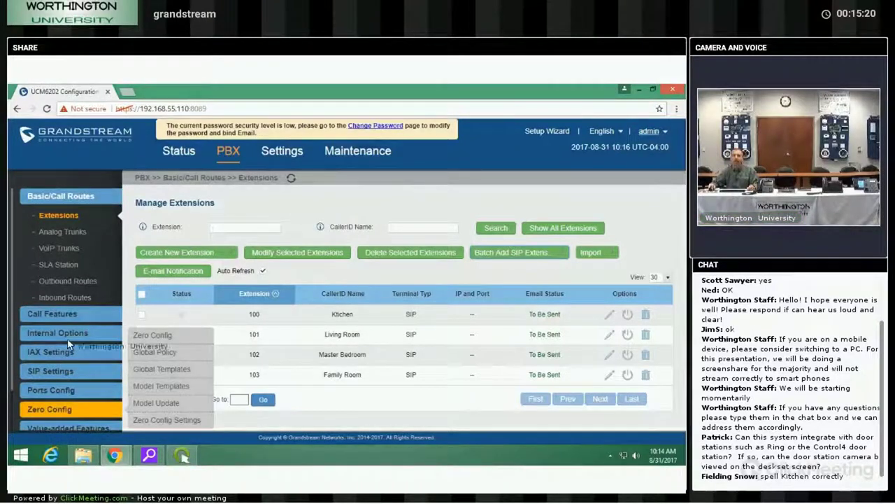
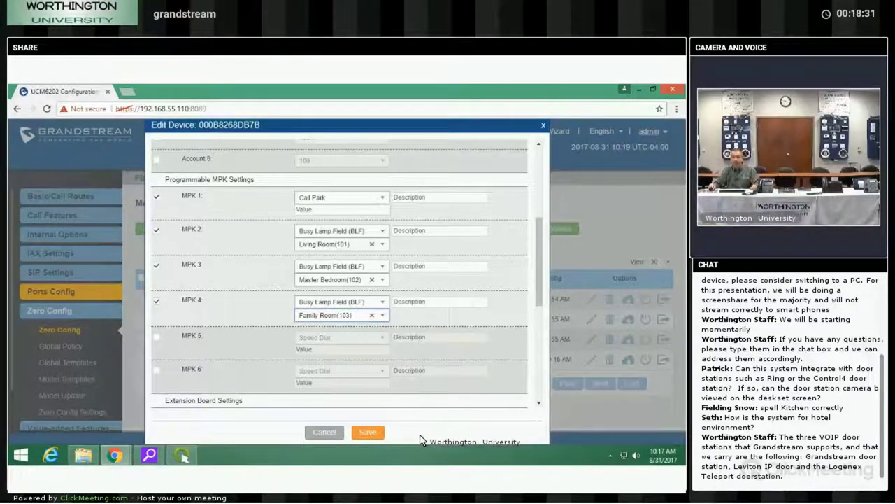
Save the GXV3275's programmable key settings and push them to the phone.
left_click(367, 431)
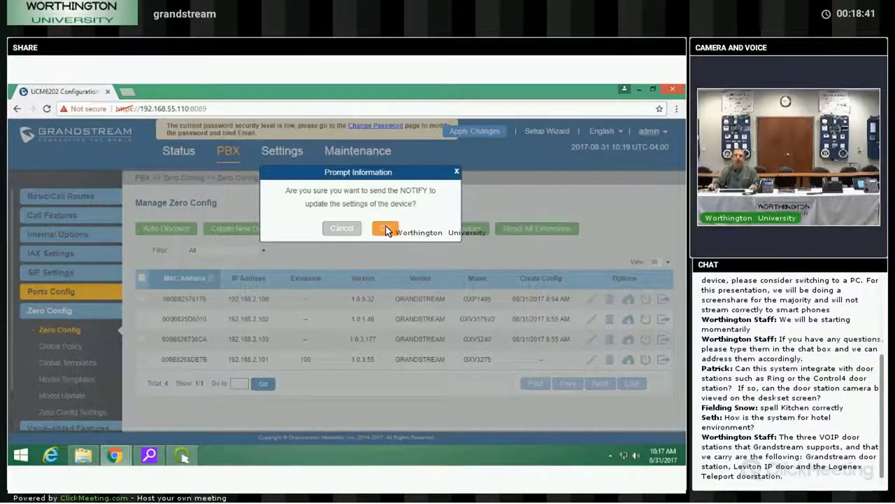
left_click(387, 231)
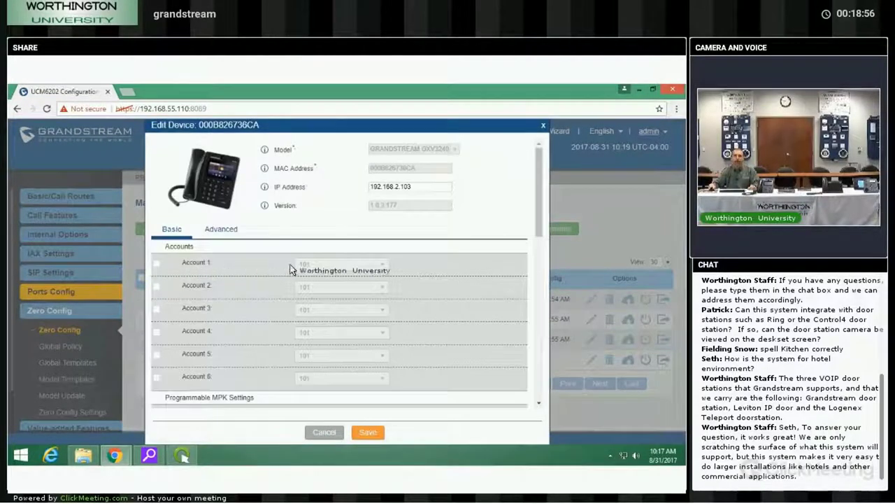
Enable account 1 on the GXV3240 with extension 101, save, and push it to the phone.
left_click(386, 270)
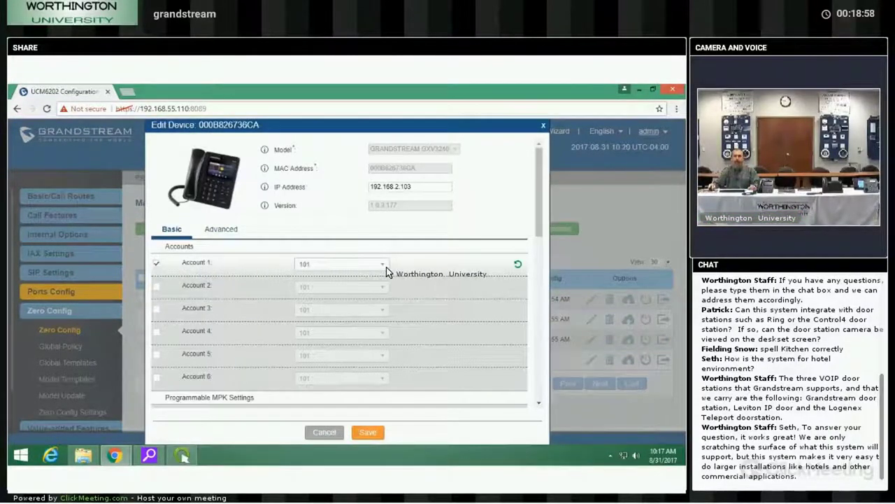
left_click(360, 264)
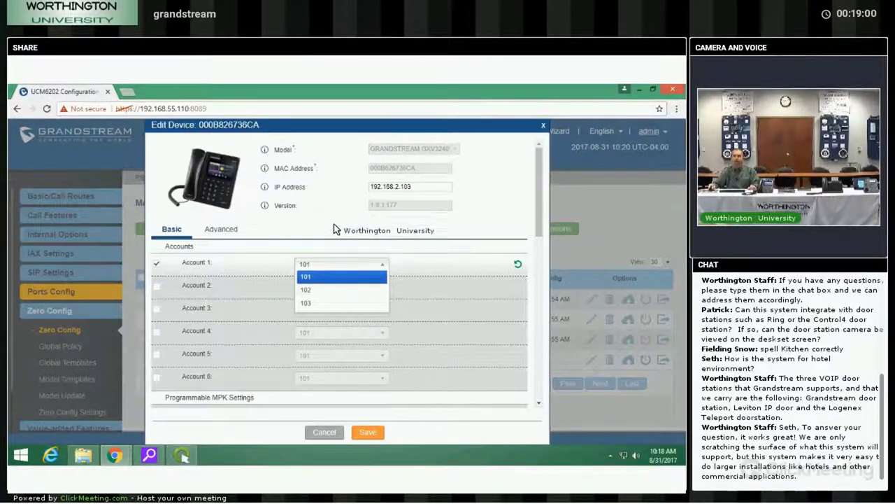
left_click(366, 433)
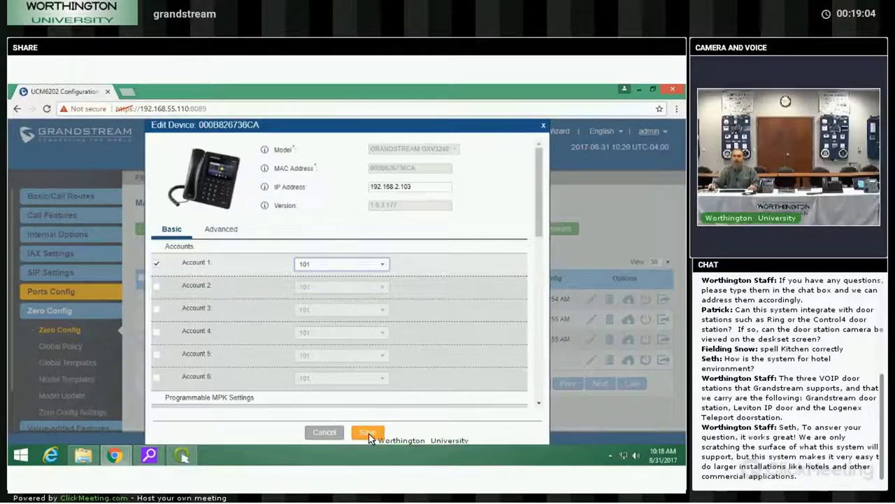
scroll(367, 430, "down", 3)
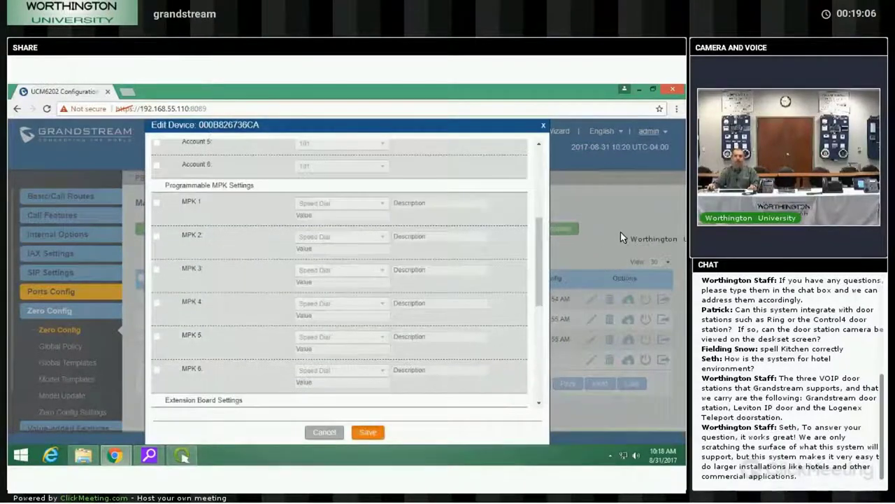
left_click(389, 229)
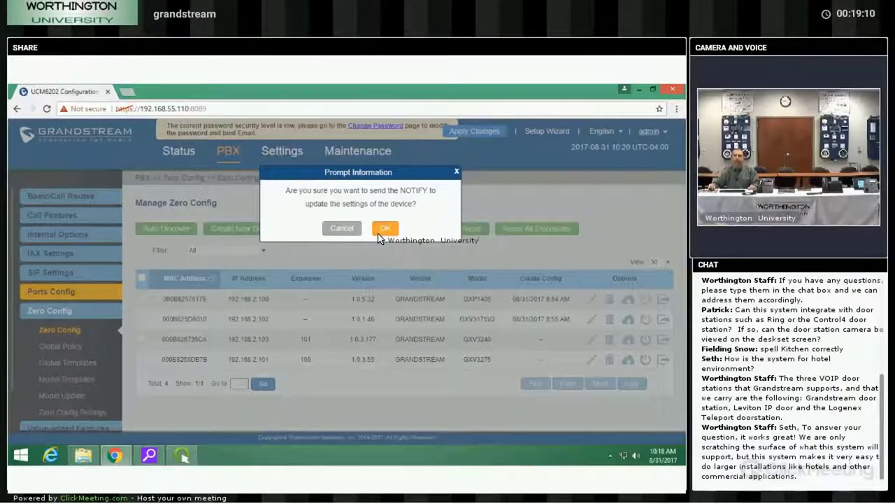
left_click(382, 230)
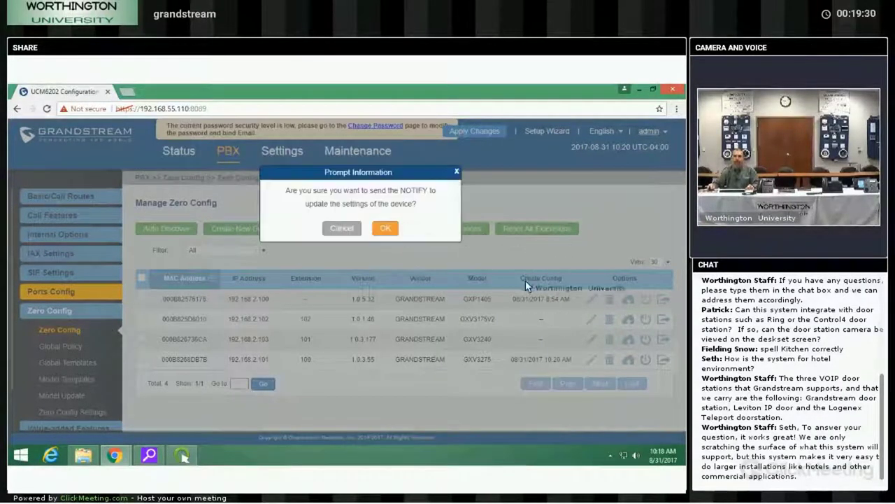
key("Return")
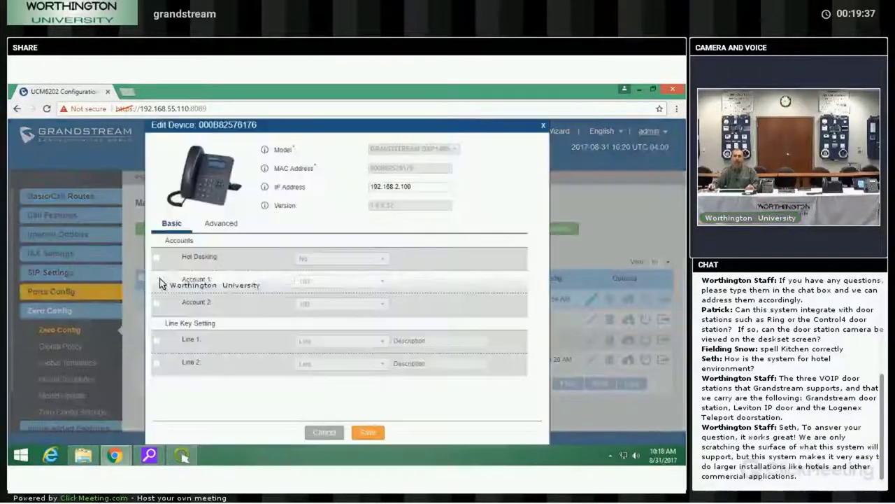
Enable account 1 with extension 103 on the GXP1405 and save it.
left_click(381, 297)
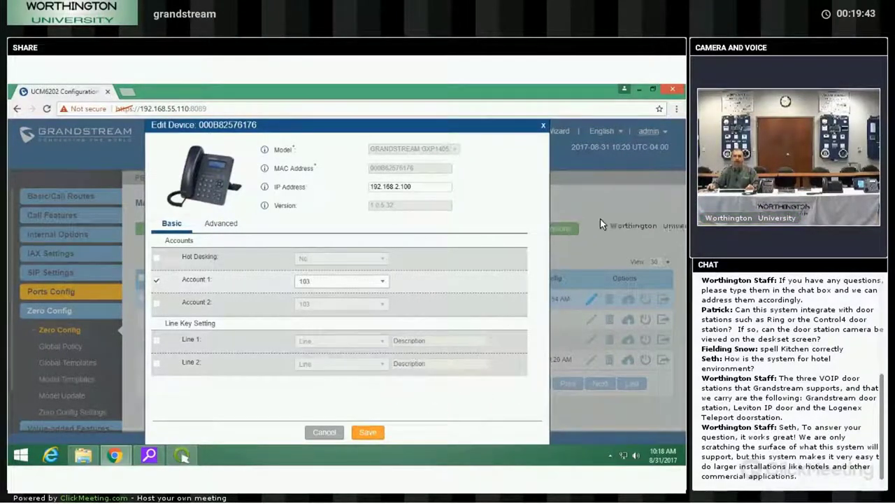
left_click(368, 432)
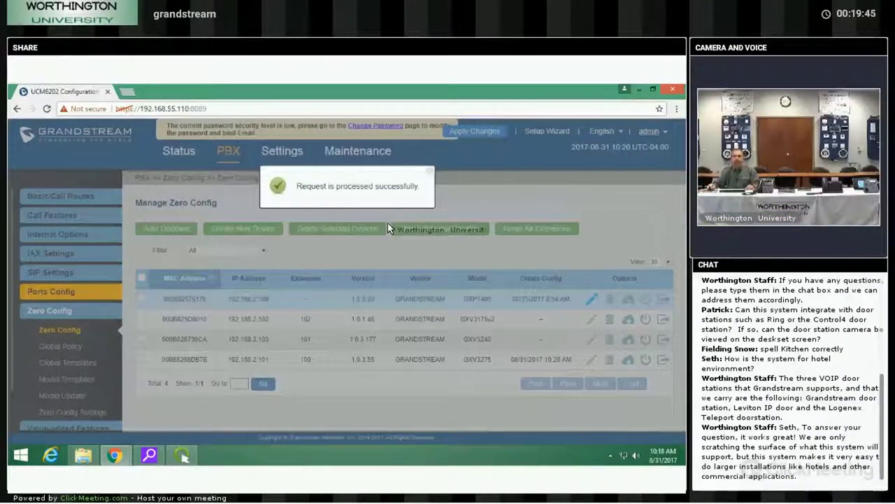
left_click(404, 229)
Confirm the NOTIFY so the GXP1405 receives its extension 103 configuration.
key("Return")
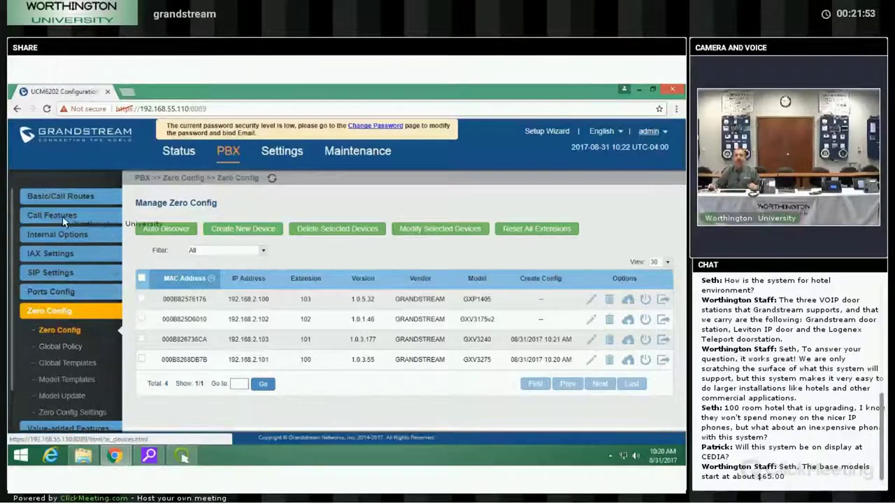
Go to Call Features > Ring Groups and start a new ring group at extension 640.
mouse_move(65, 218)
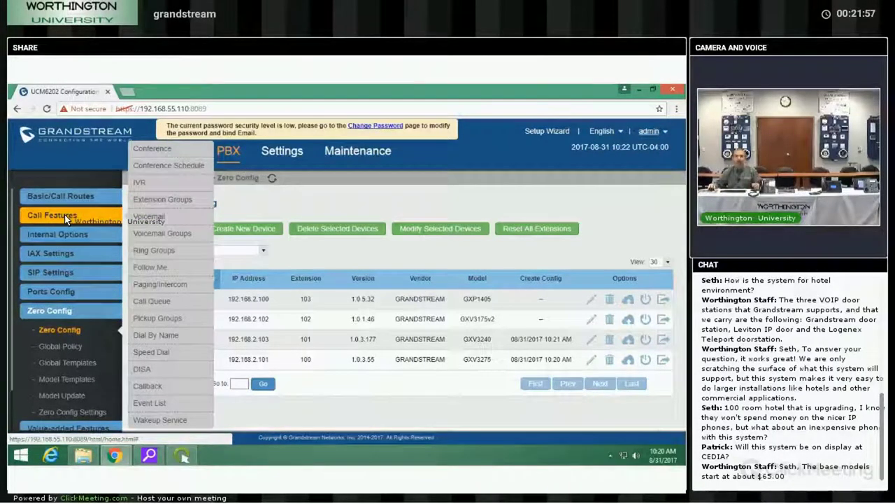
left_click(96, 195)
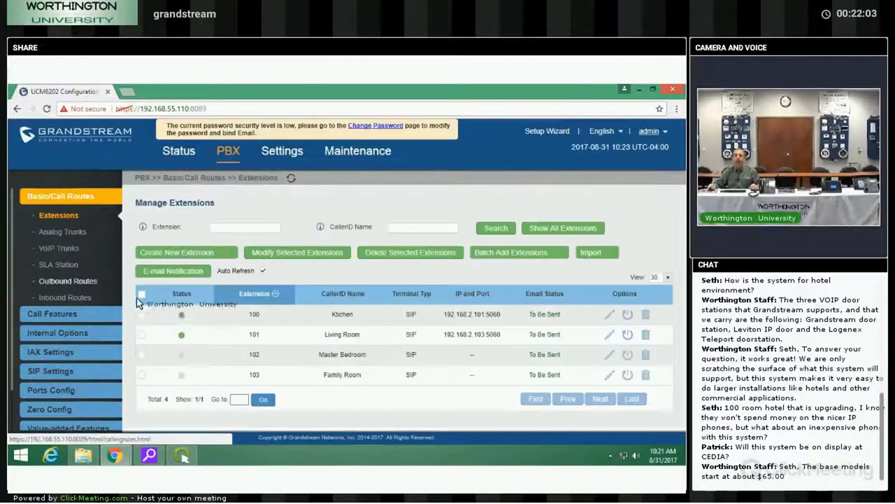
mouse_move(79, 315)
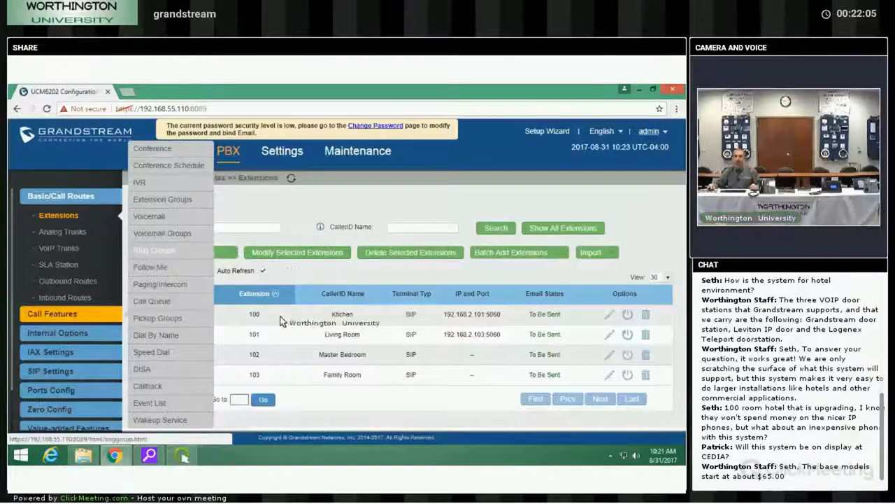
left_click(154, 250)
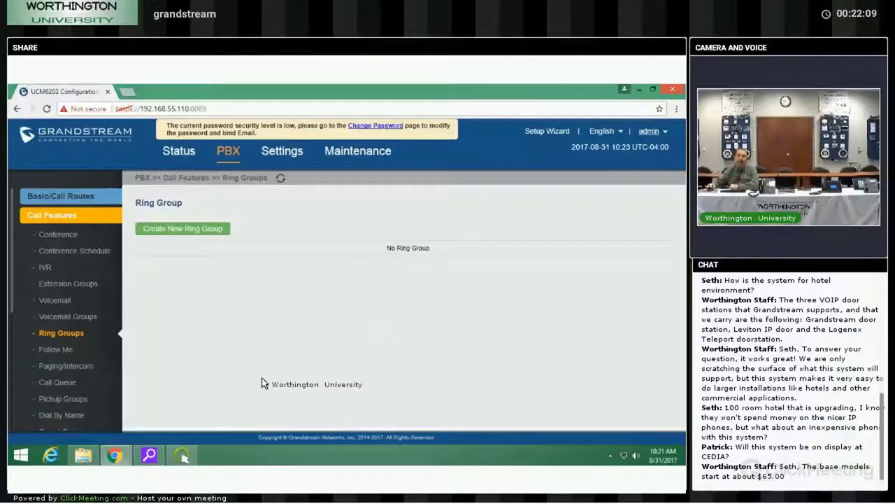
left_click(225, 228)
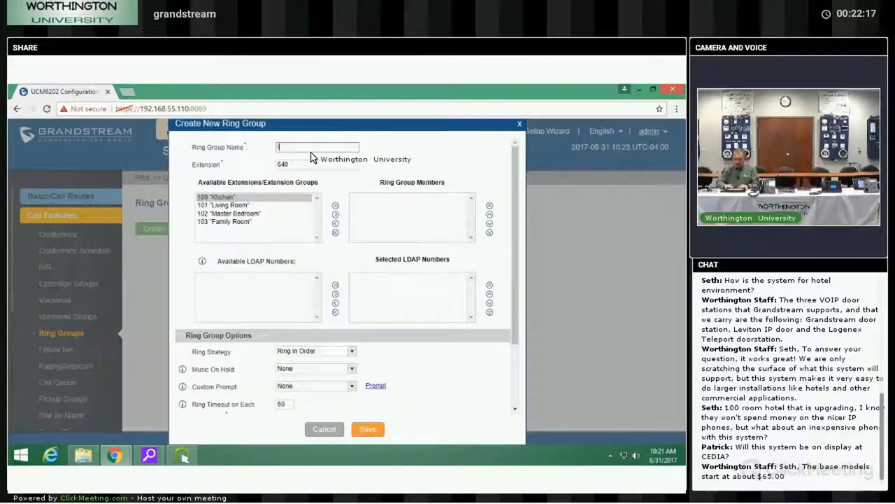
Name the ring group 'incoming' and add extensions 100 Kitchen through 103 as members.
type("incom")
type("ing")
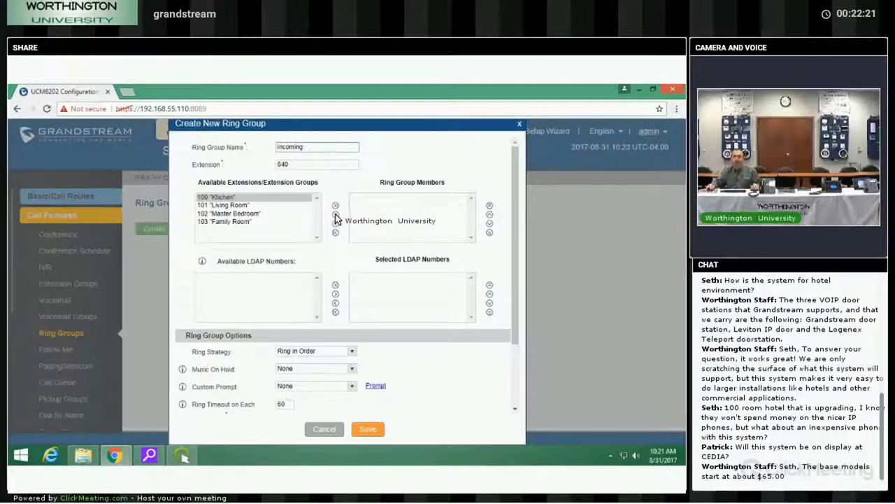
left_click(335, 214)
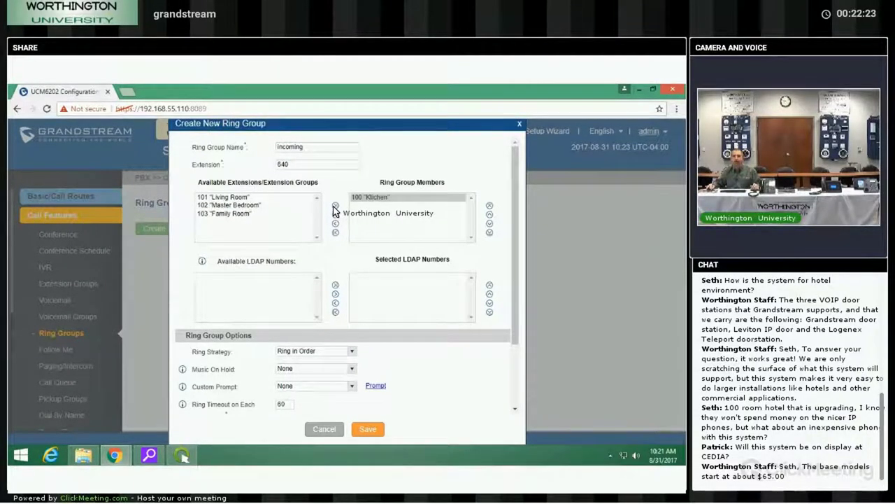
left_click(336, 205)
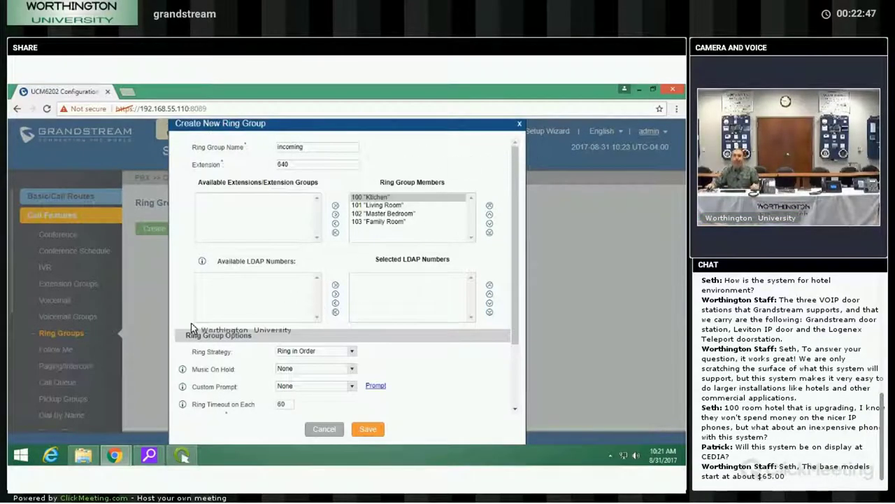
Set the ring group to ring all members simultaneously with a ring timeout of 15.
left_click(350, 352)
key("Return")
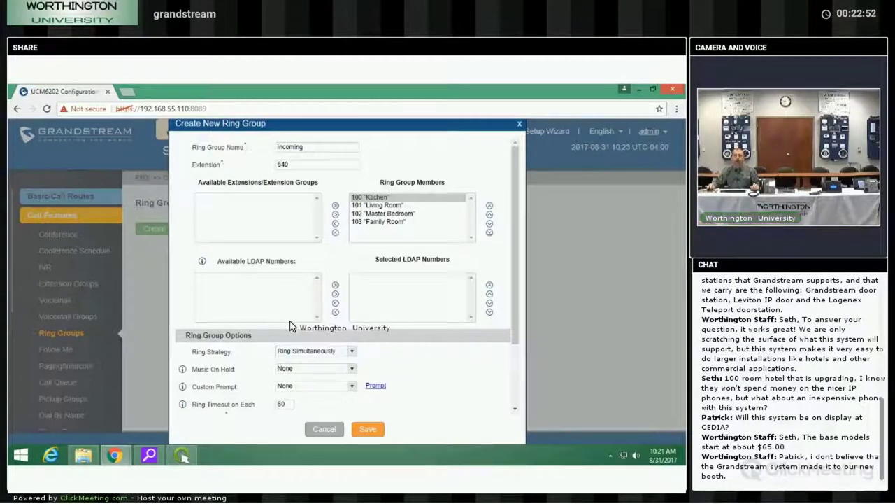
scroll(269, 323, "down", 2)
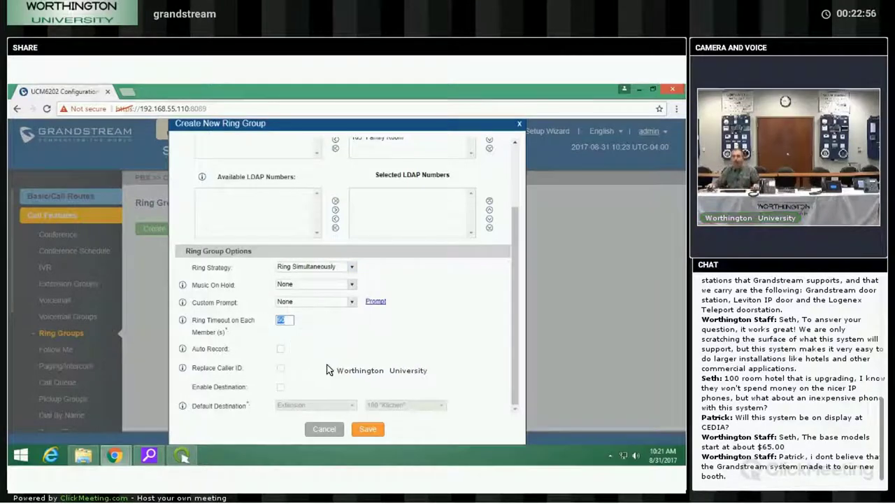
type("15")
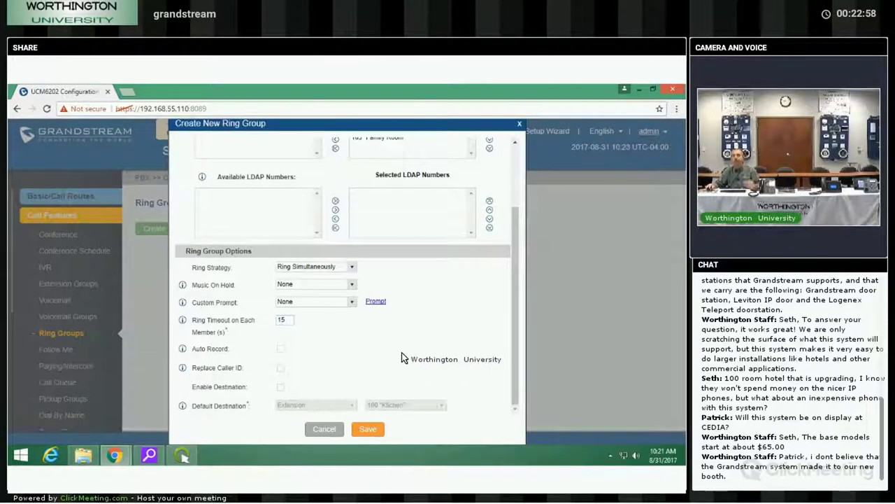
left_click(410, 345)
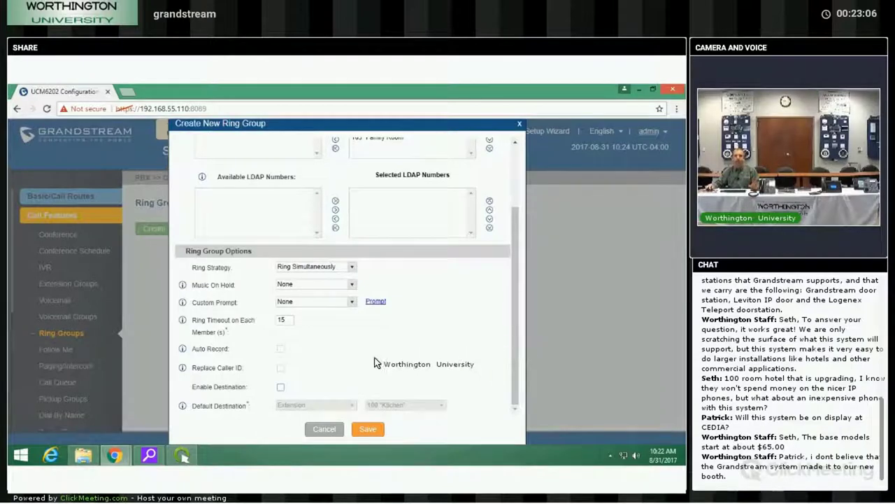
Make extension 100 Kitchen's voicemail the ring group's default destination.
left_click(280, 387)
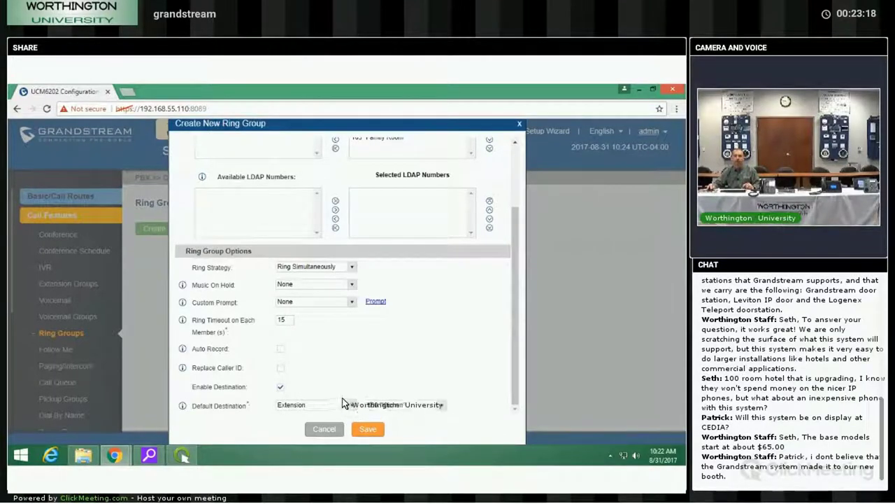
left_click(340, 405)
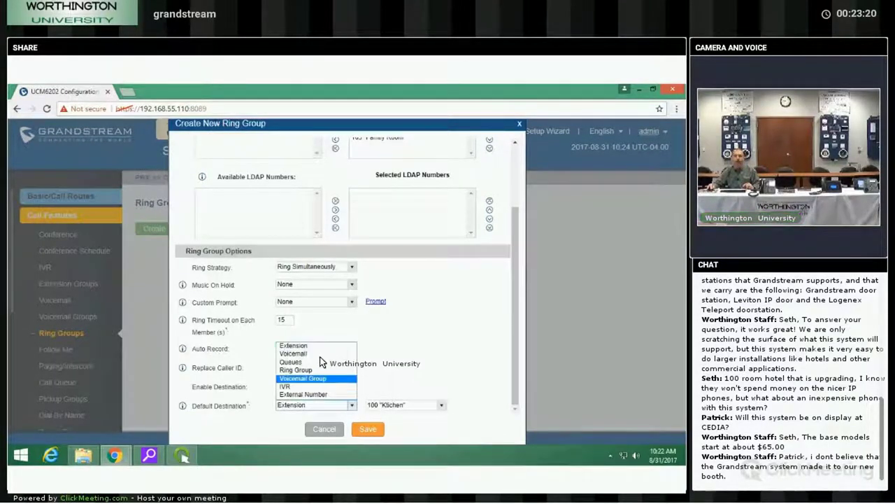
key("Up")
key("Return")
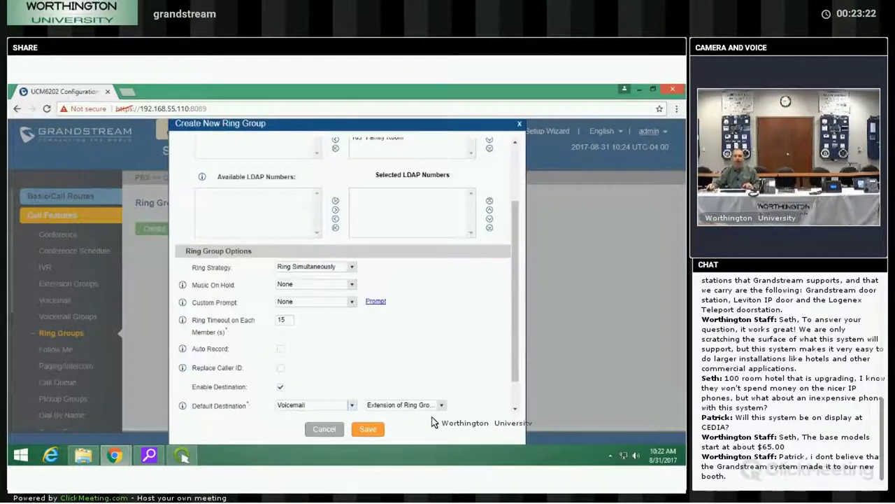
key("Tab")
key("space")
key("Down")
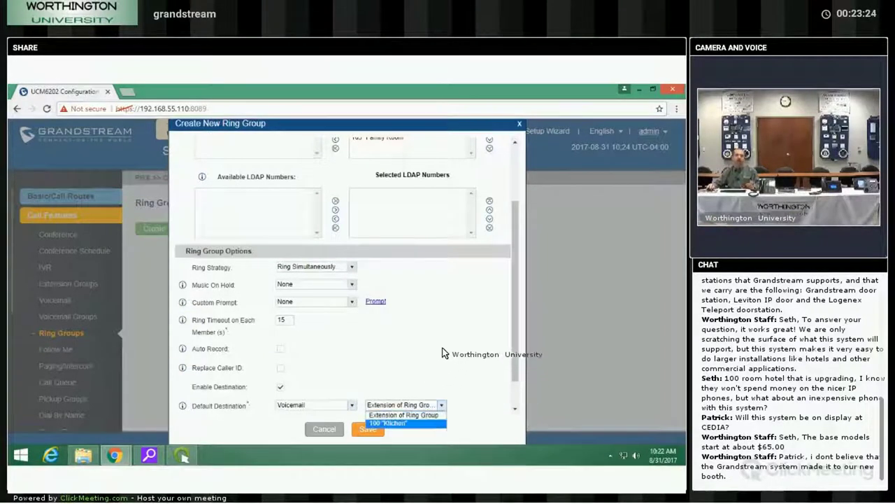
key("Return")
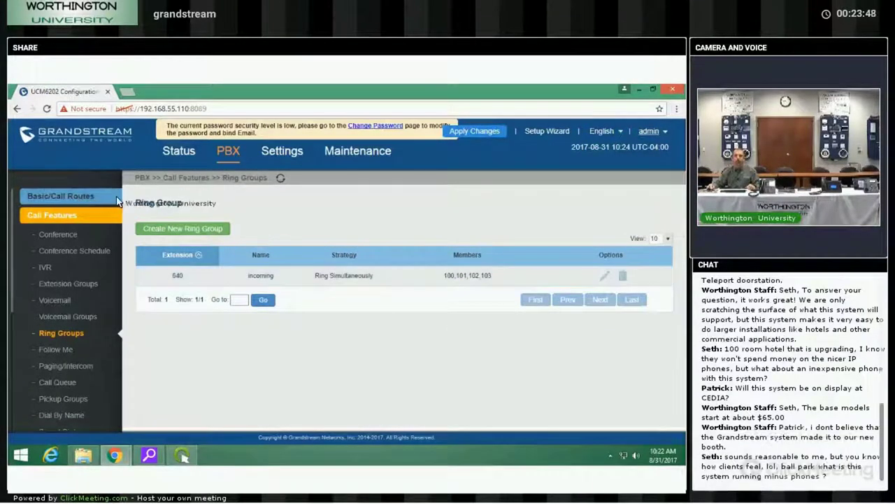
Start a new analog trunk named 'incoming' on FXO port 1 from the Analog Trunks page.
mouse_move(97, 201)
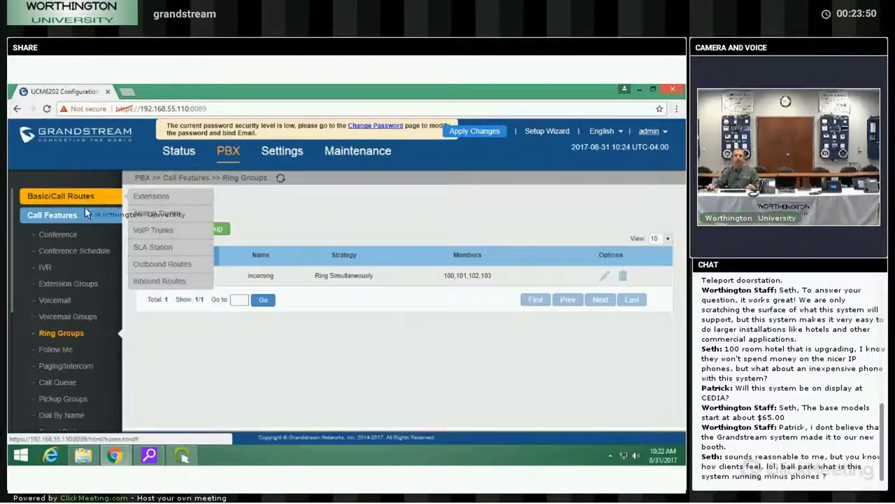
left_click(84, 202)
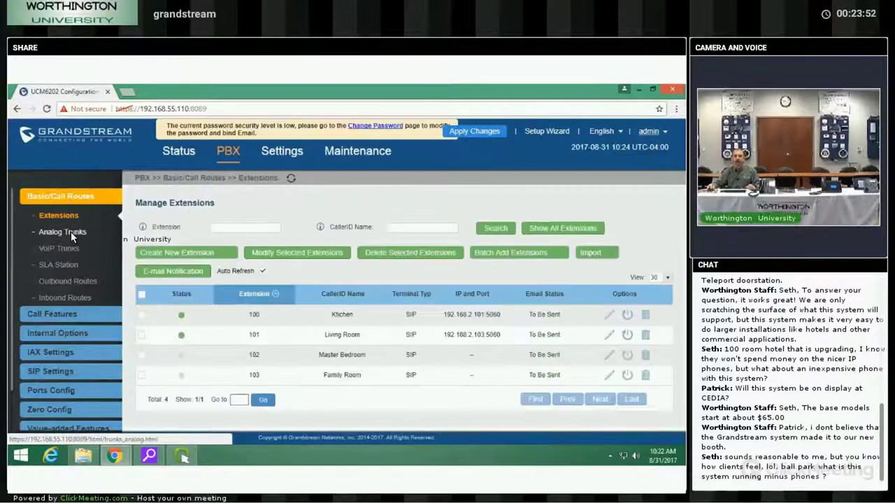
left_click(71, 232)
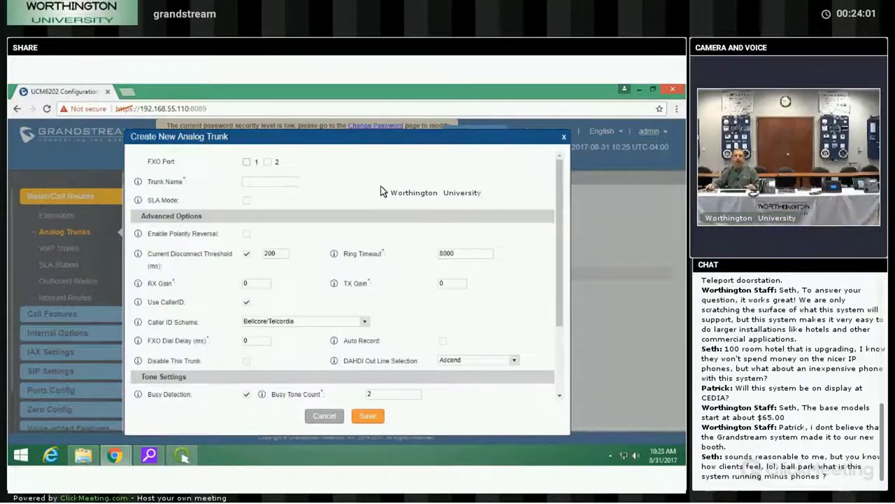
left_click(246, 161)
left_click(270, 181)
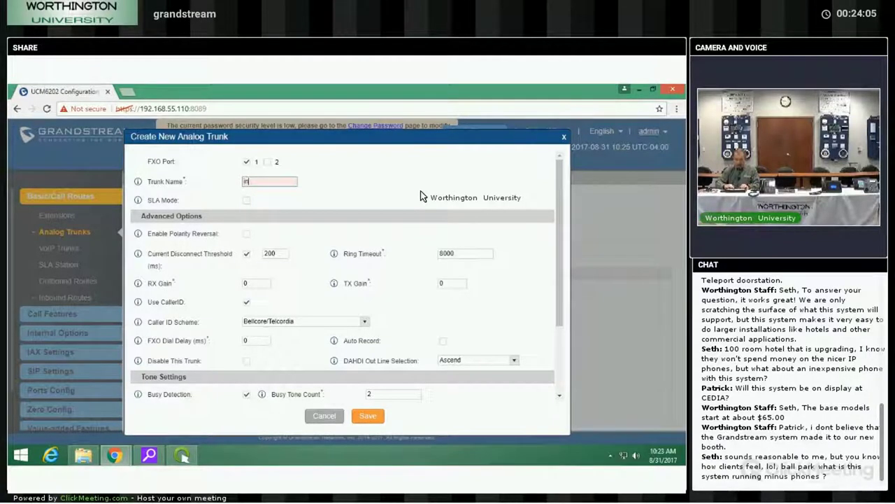
type("incoming")
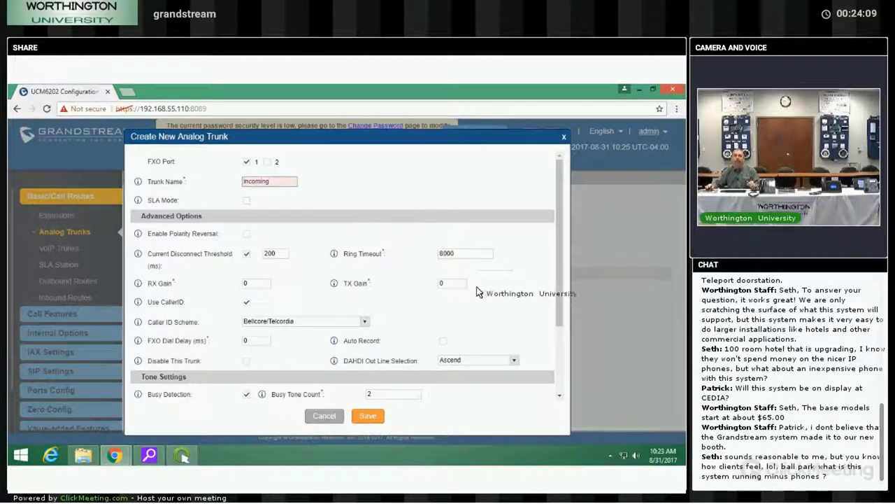
scroll(266, 392, "down", 3)
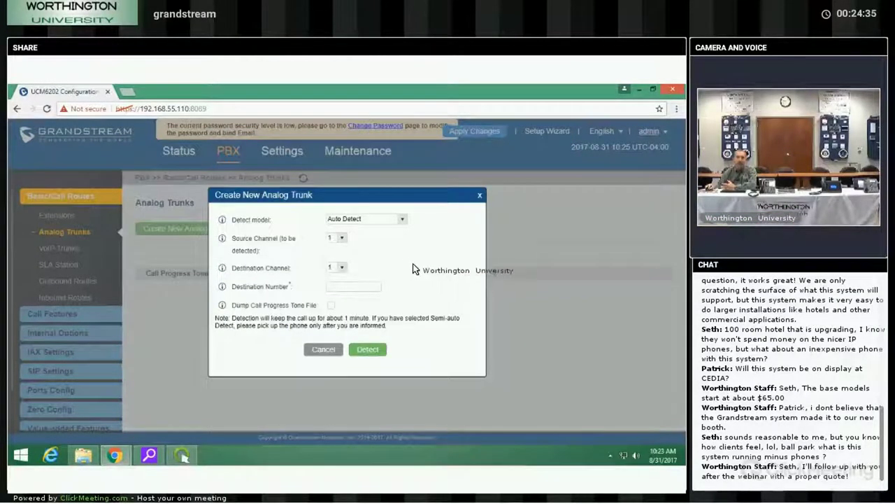
Set PSTN detection back to Auto Detect with destination channel 2, then close it without detecting.
left_click(402, 220)
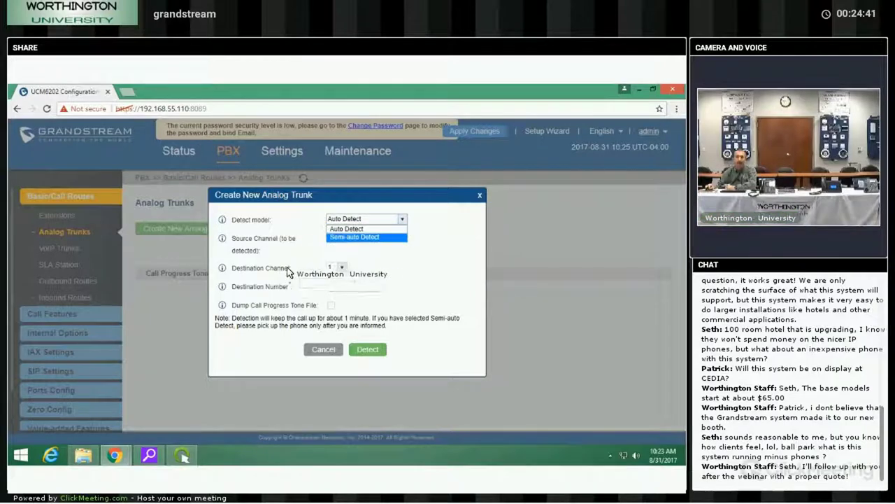
left_click(355, 237)
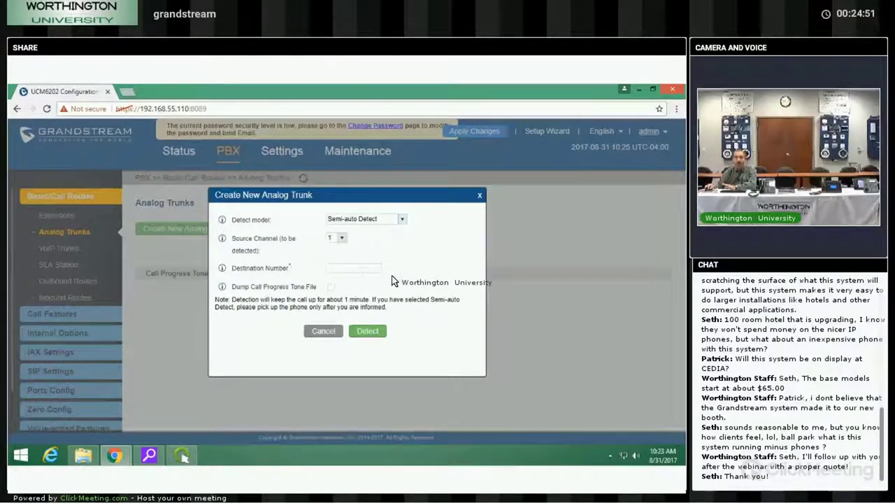
key("Tab")
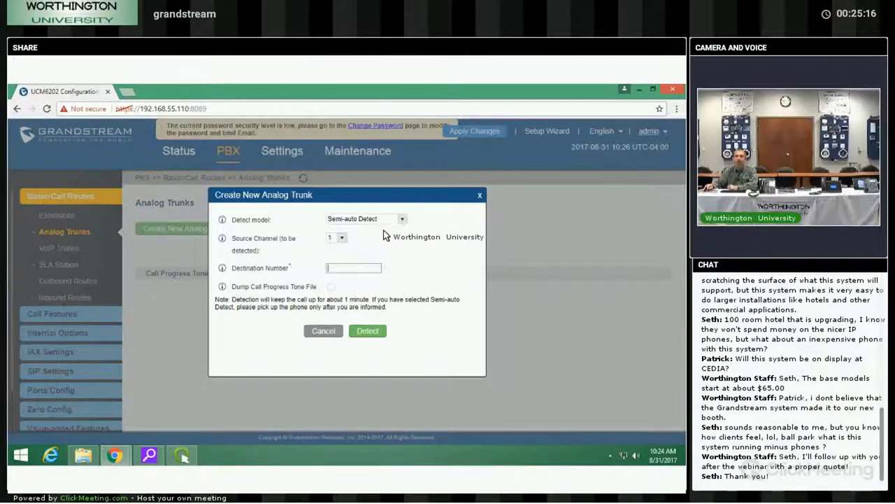
left_click(364, 219)
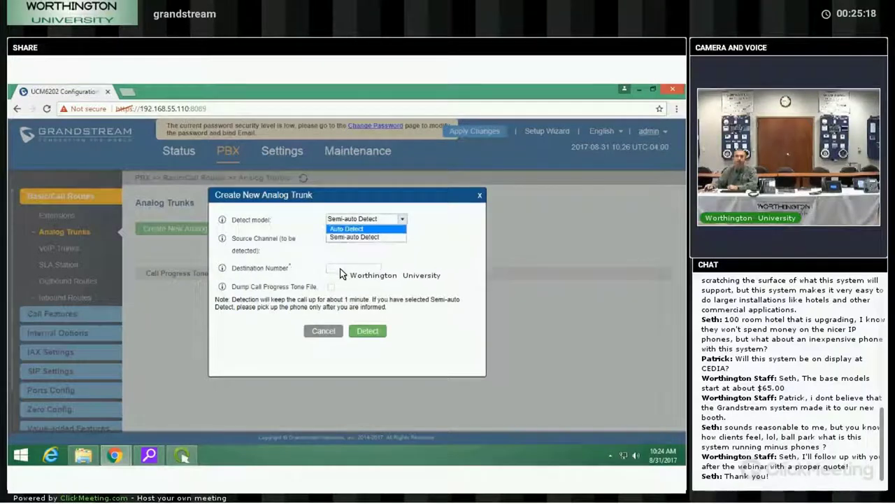
left_click(350, 228)
left_click(339, 267)
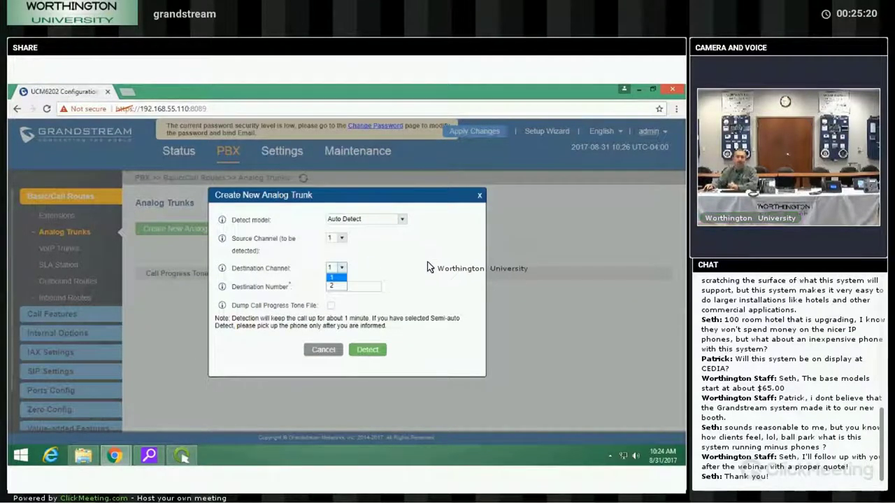
key("Return")
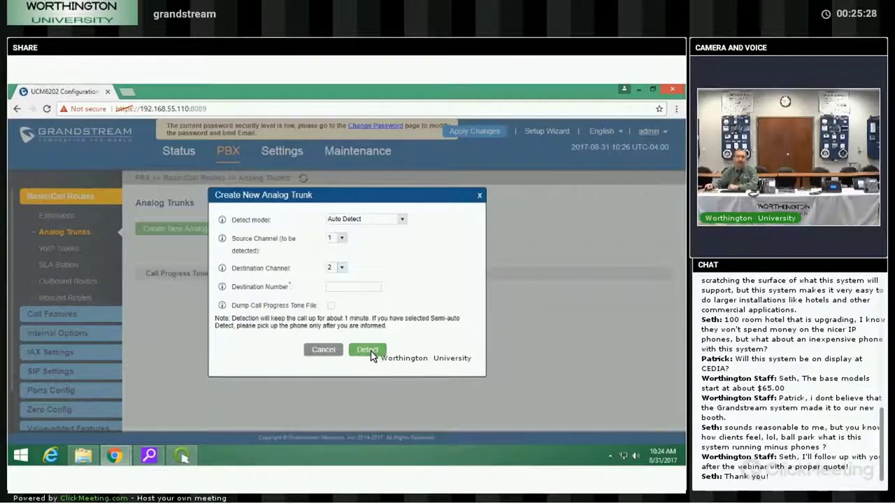
left_click(480, 195)
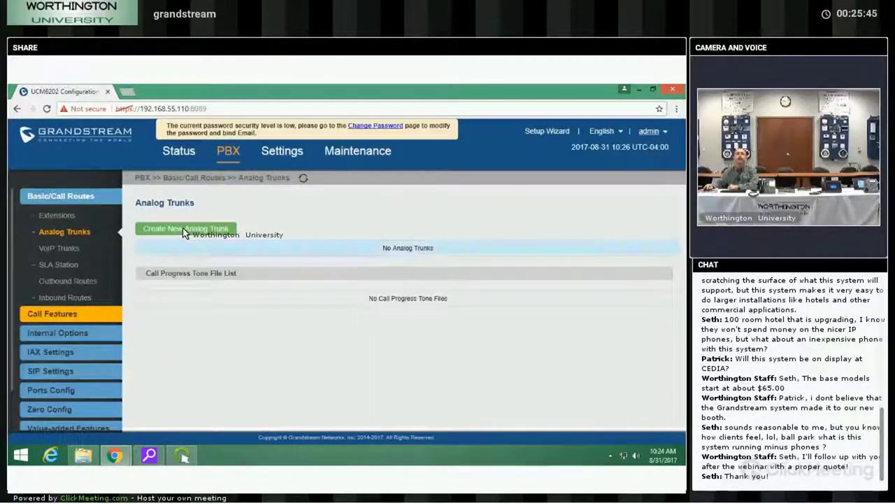
Create and save analog trunk 'incoming' on FXO port 1, then go to Inbound Routes.
left_click(182, 229)
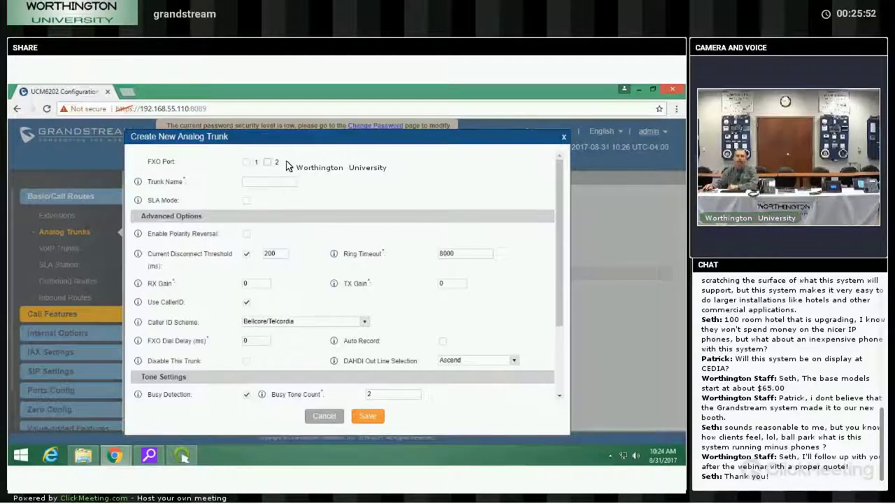
left_click(267, 162)
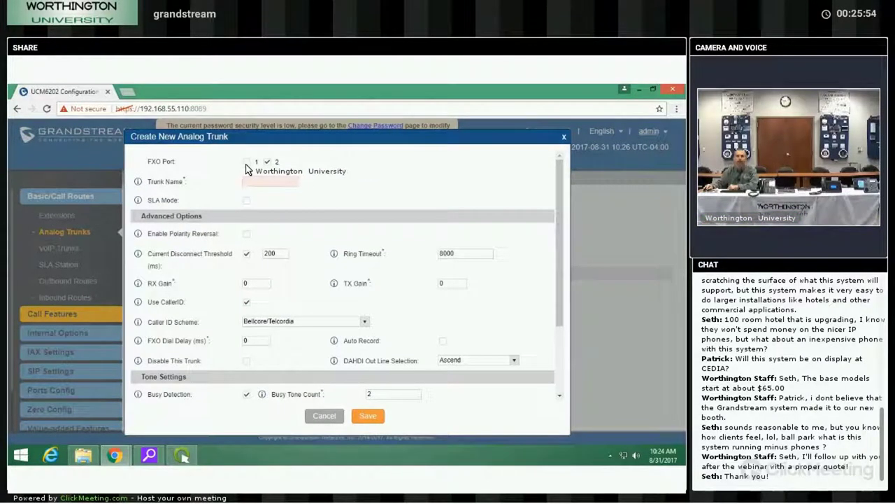
left_click(249, 167)
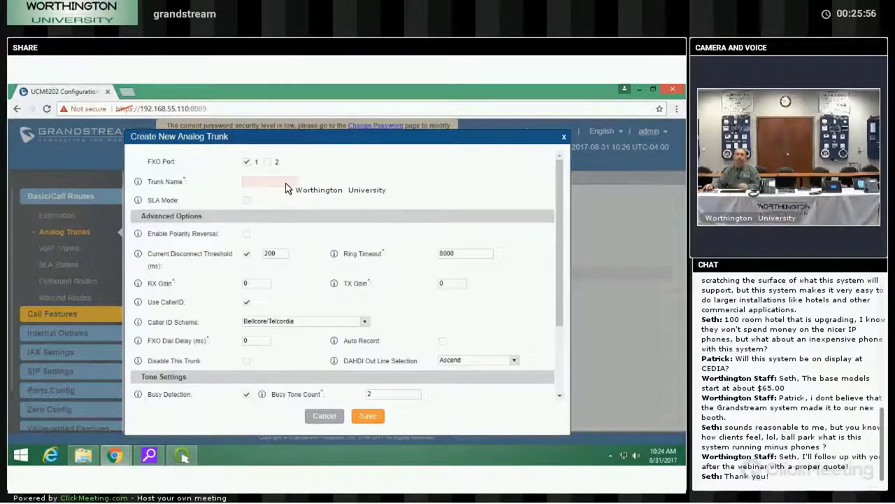
left_click(284, 184)
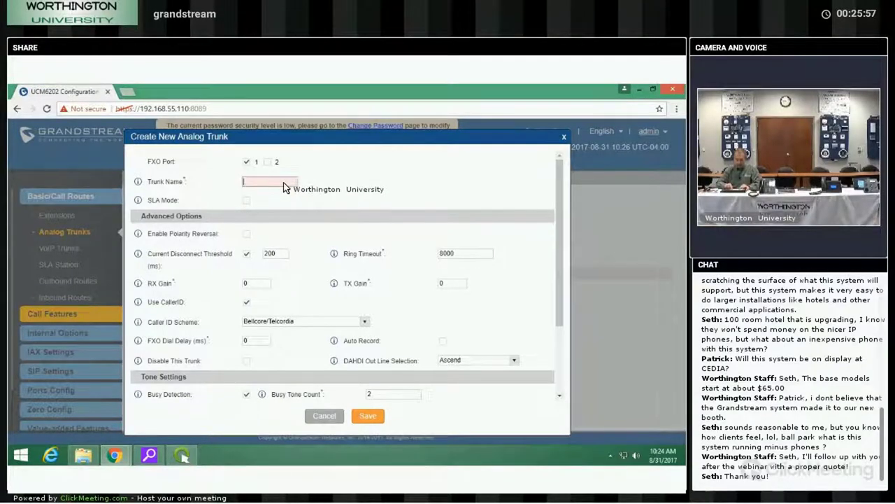
type("incoming")
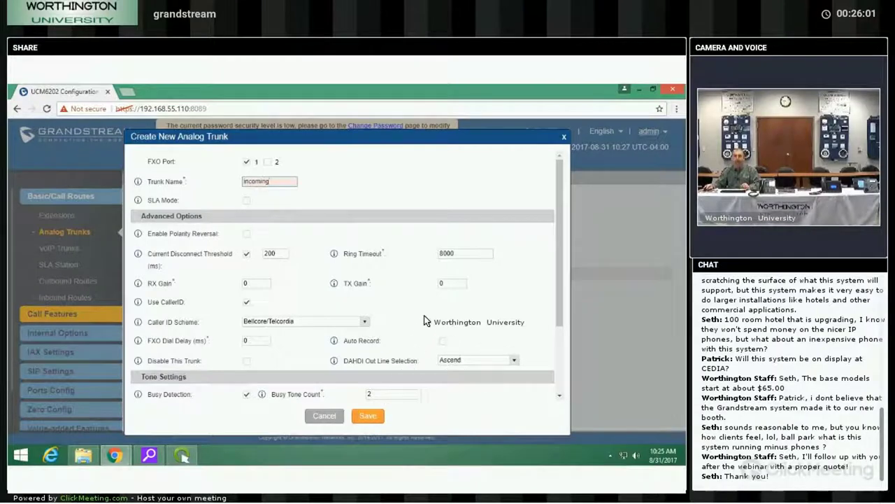
key("Return")
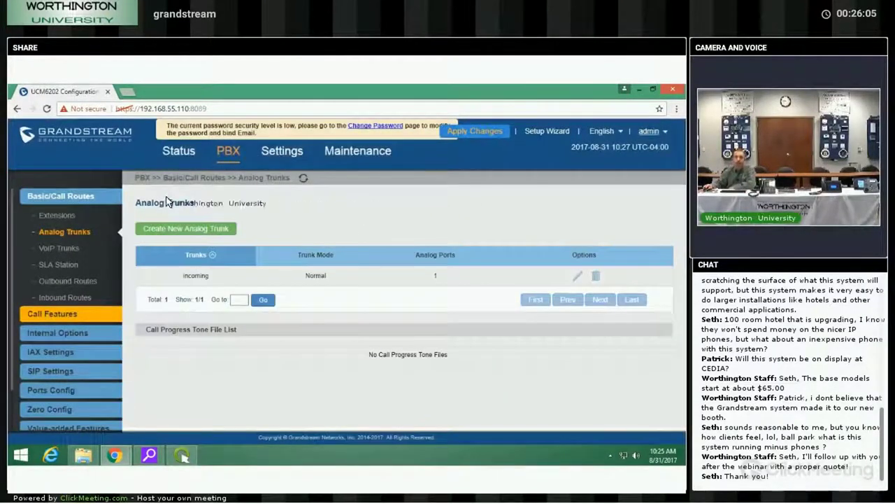
left_click(71, 297)
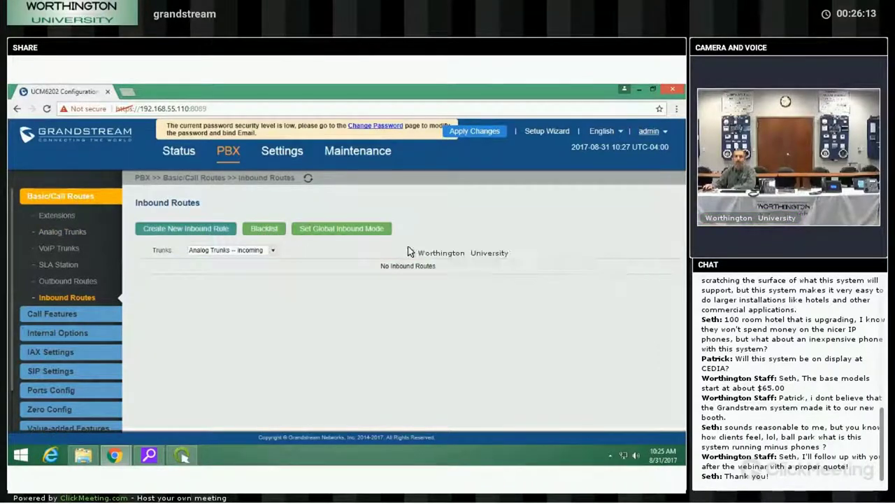
Create an inbound rule whose default destination is Ring Group 'incoming'.
left_click(187, 228)
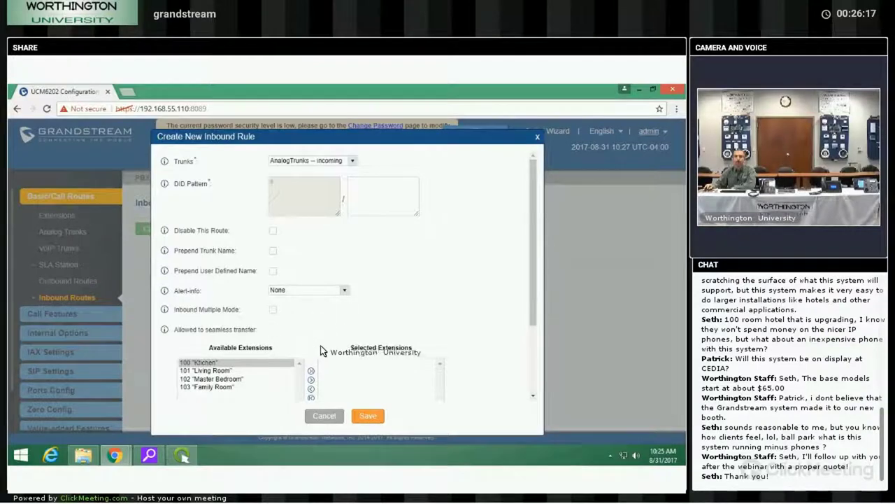
scroll(352, 344, "down", 3)
left_click(354, 342)
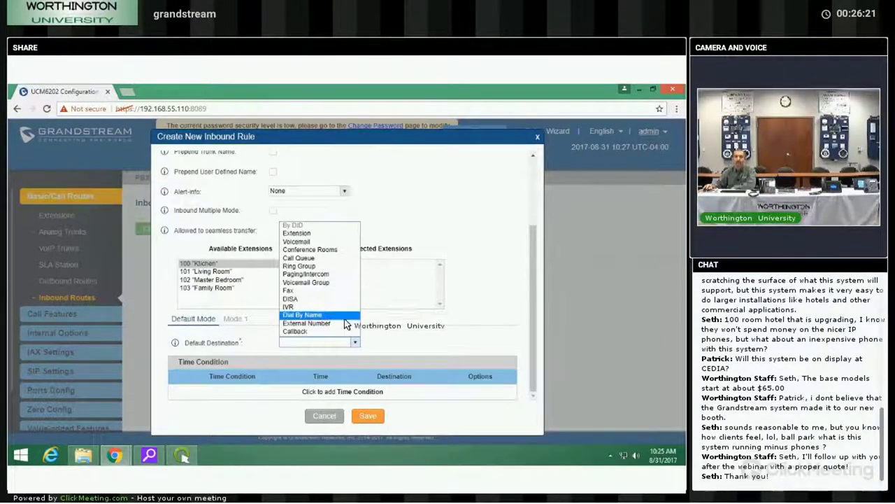
key("Up")
key("Up")
key("Up")
key("Up")
key("Up")
key("Up")
key("Return")
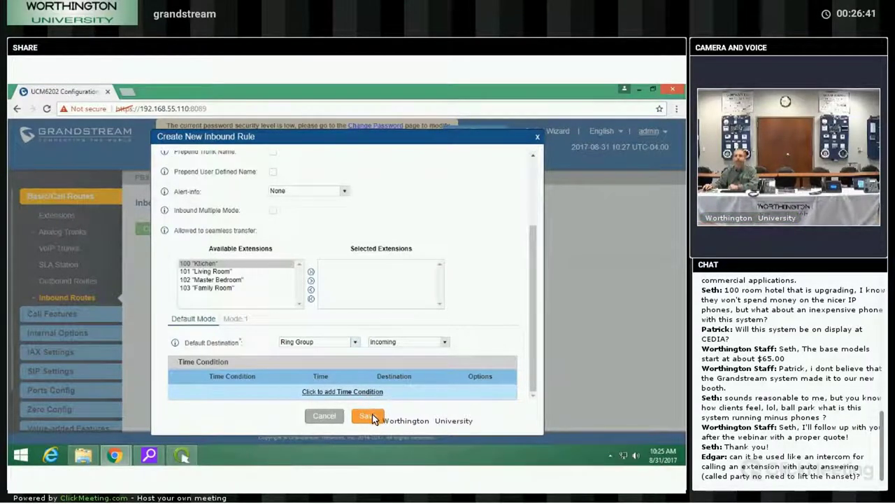
left_click(369, 415)
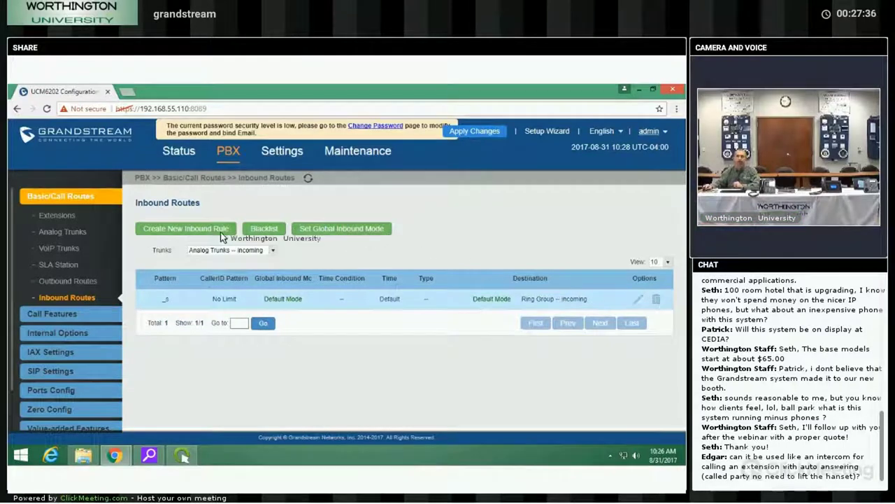
Check the Analog Trunks and Inbound Routes lists, then return to the empty Outbound Routes page.
left_click(82, 280)
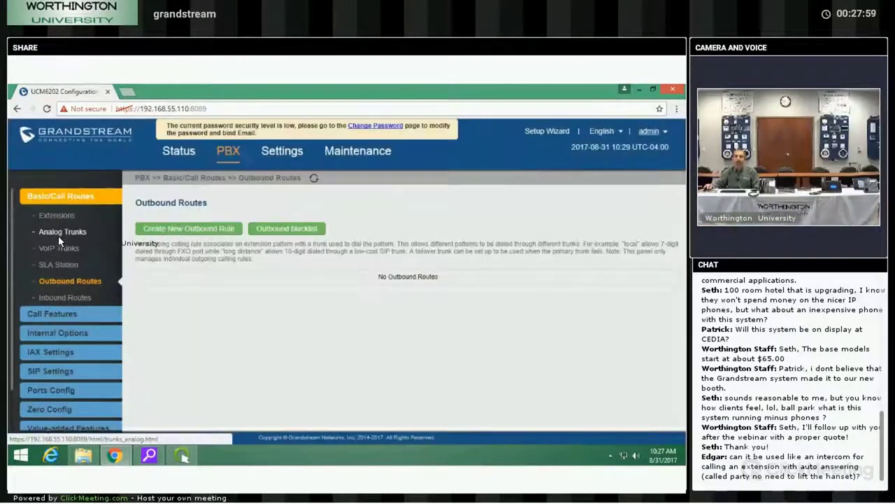
left_click(58, 236)
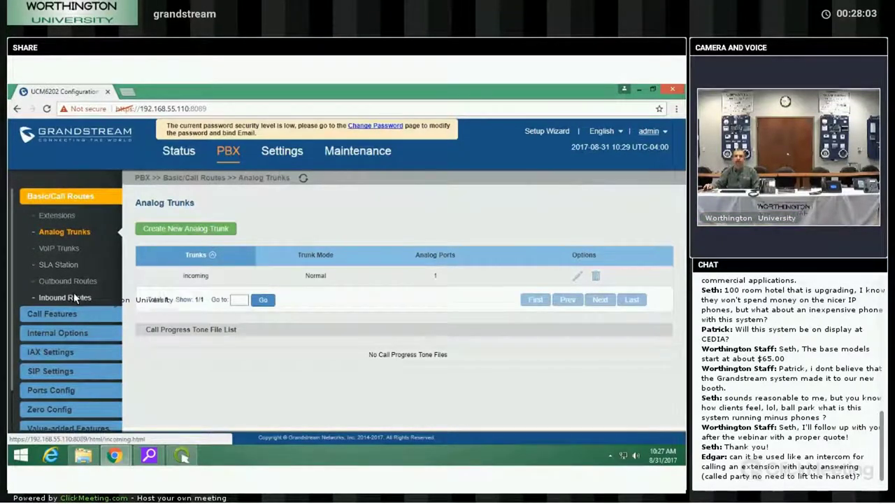
left_click(74, 294)
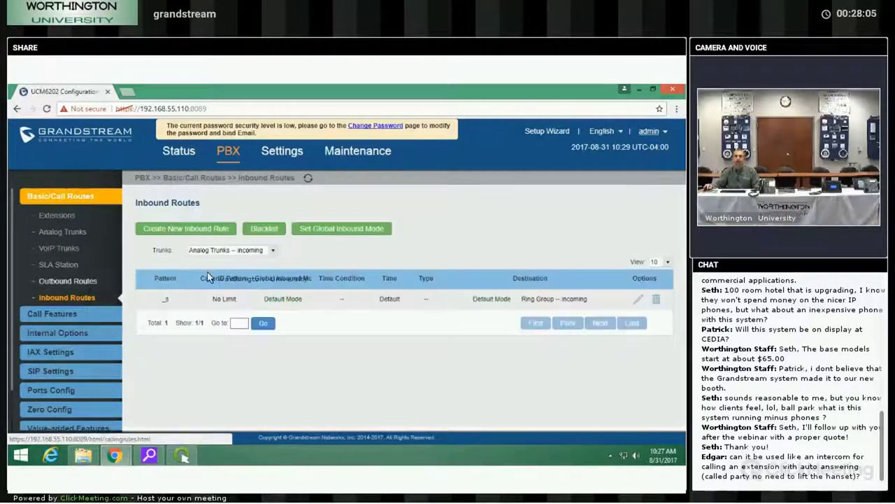
left_click(82, 281)
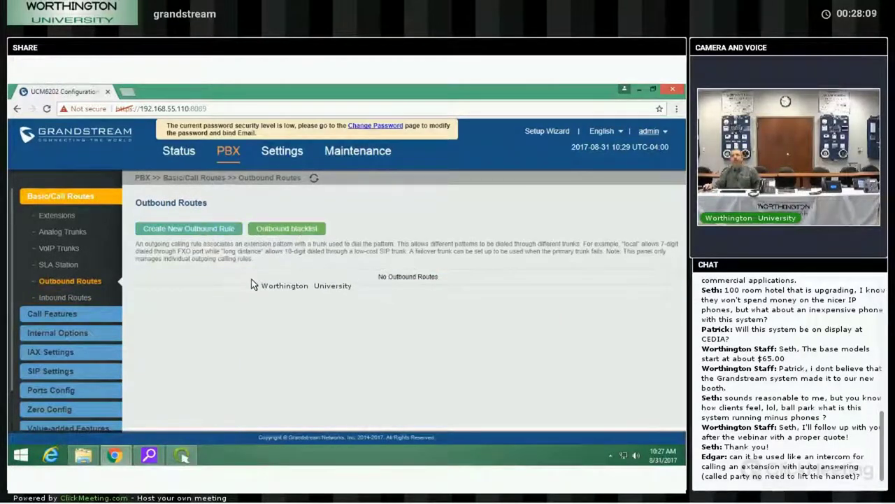
Create a new outbound rule with dial patterns _XXXXXXX, _XXXXXXXXXX and _1XXXXXXXXXX on separate lines.
left_click(188, 228)
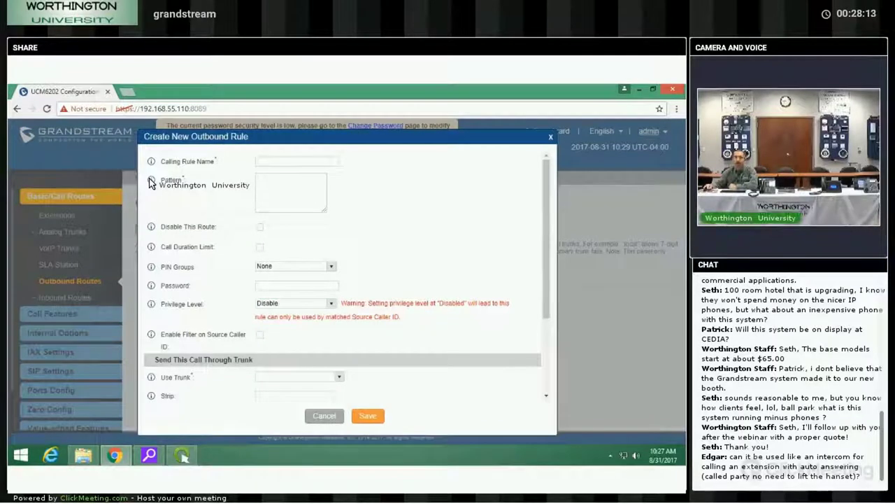
mouse_move(149, 182)
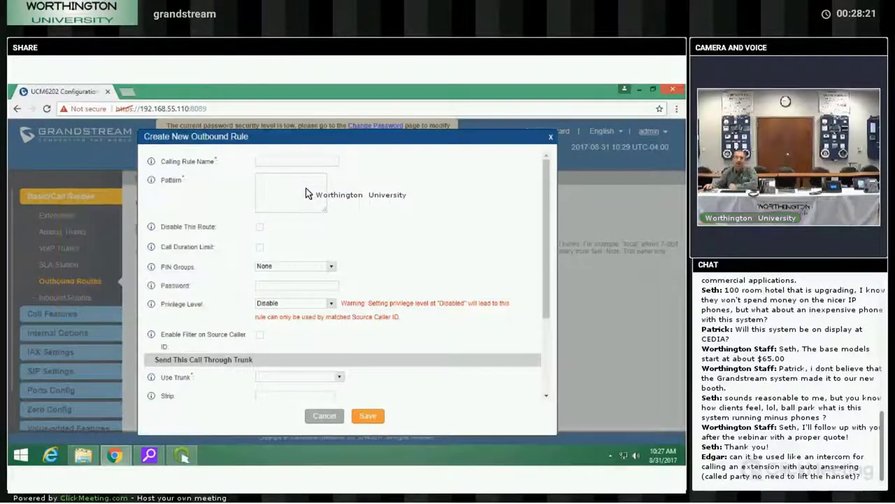
left_click(326, 199)
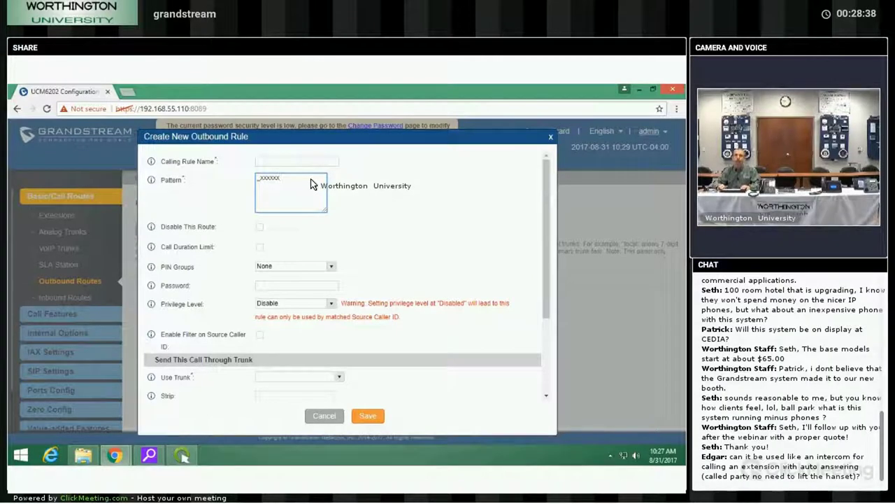
type("XXXXXX")
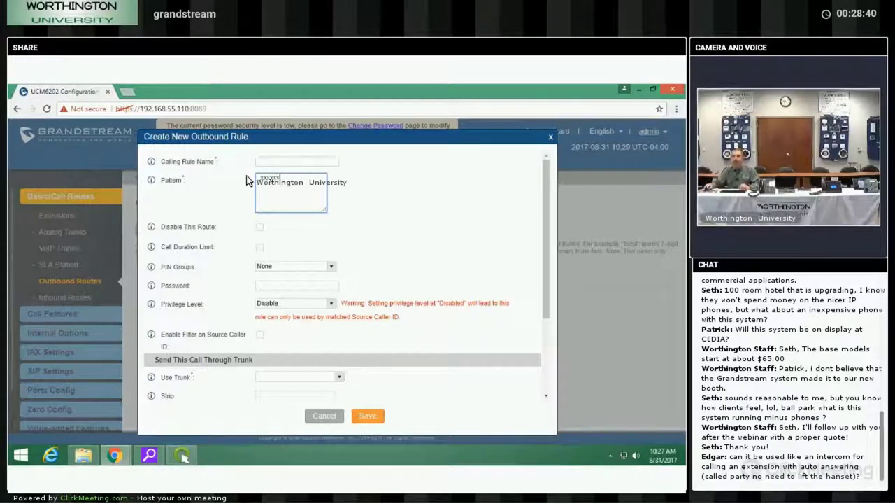
type("X")
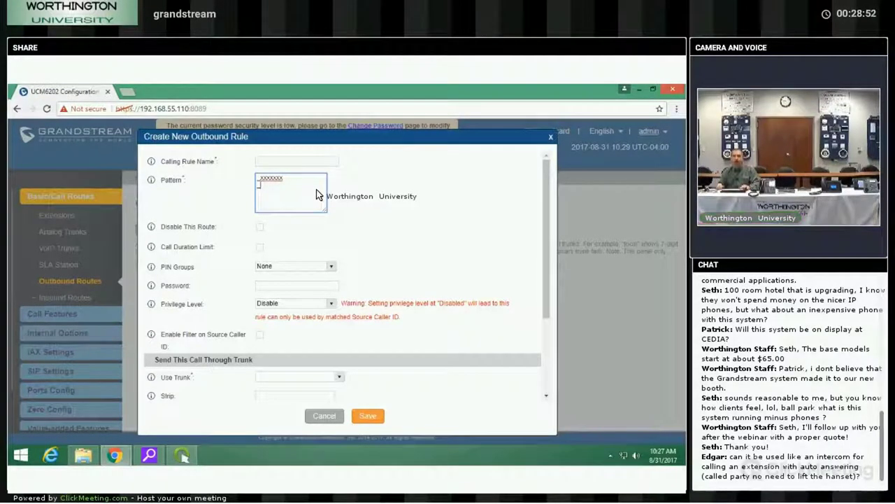
type("xxxx")
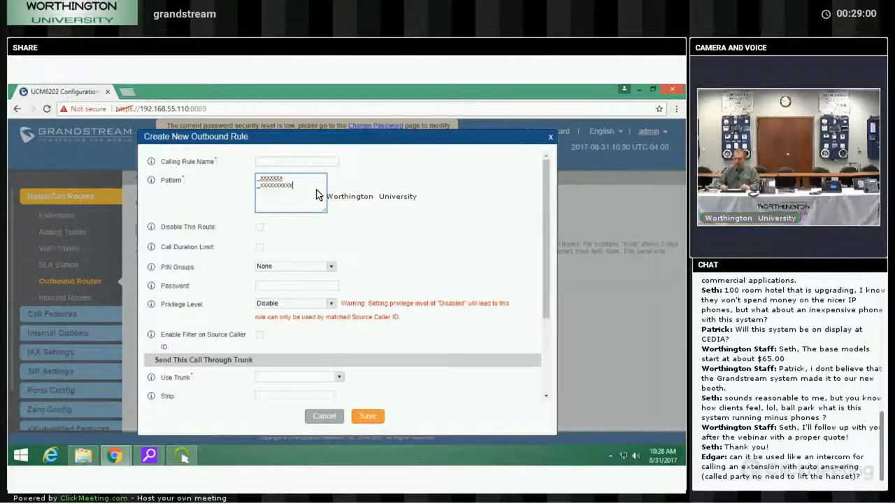
key("Return")
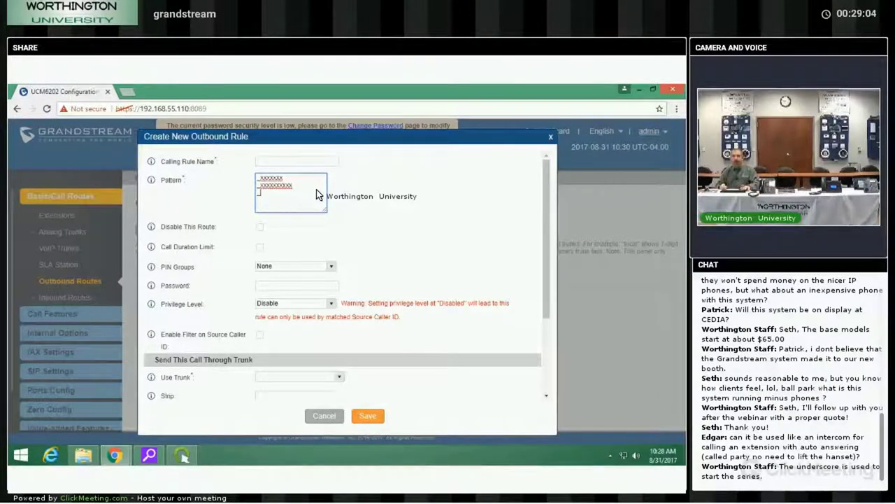
type("_")
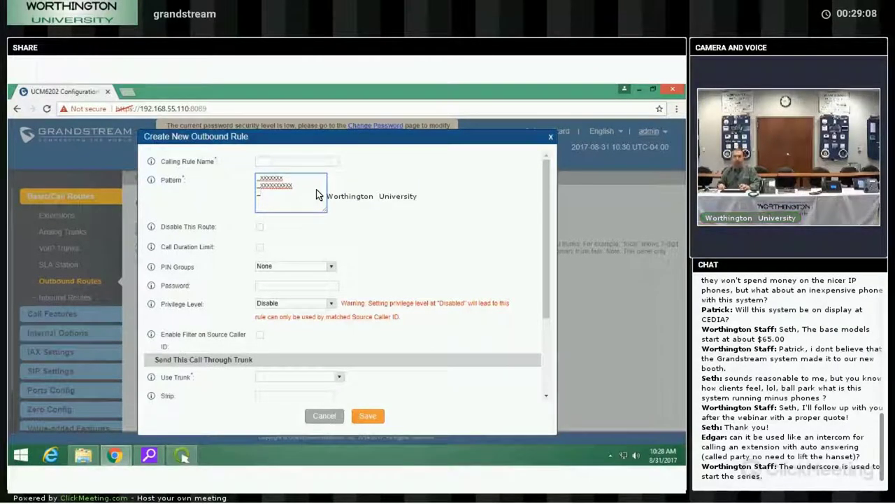
type("xxxxx")
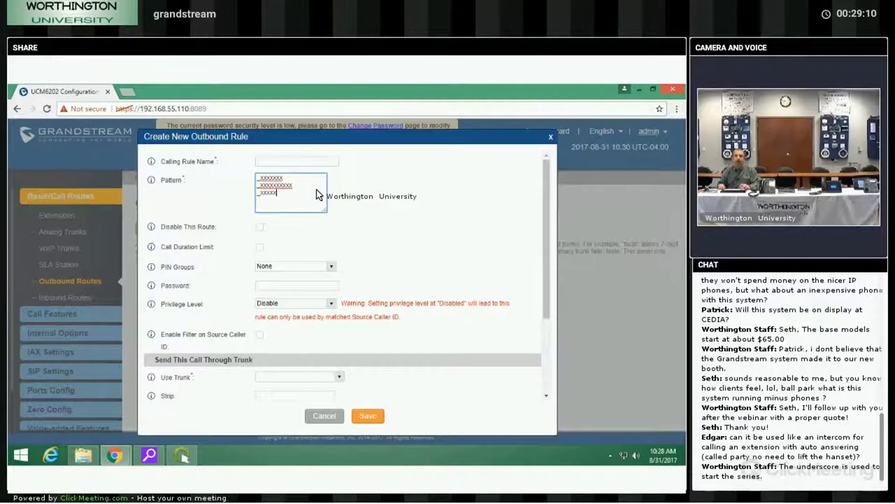
type("xxxx")
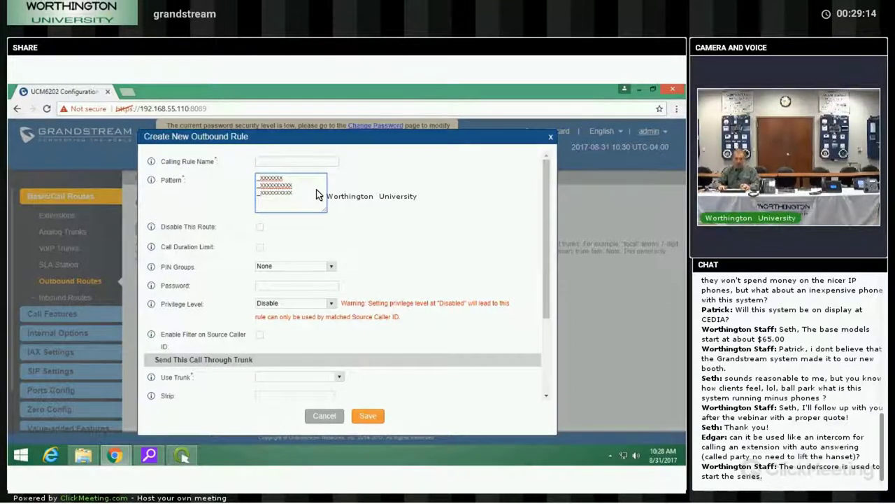
key("BackSpace")
key("BackSpace")
key("BackSpace")
key("BackSpace")
key("BackSpace")
key("BackSpace")
type("_")
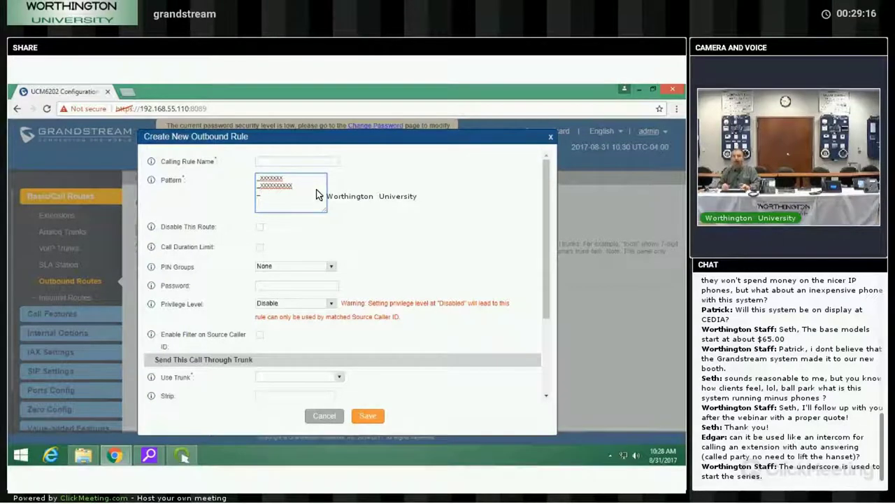
type("1xxxxx")
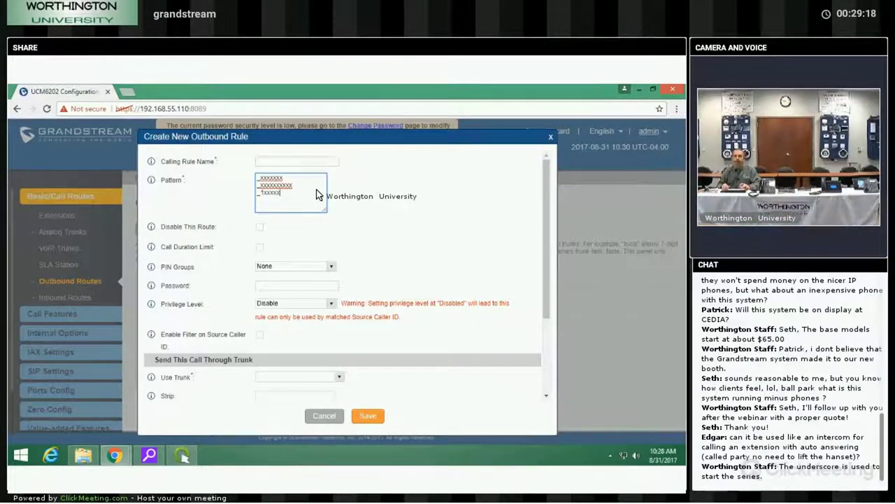
type("xxxxx")
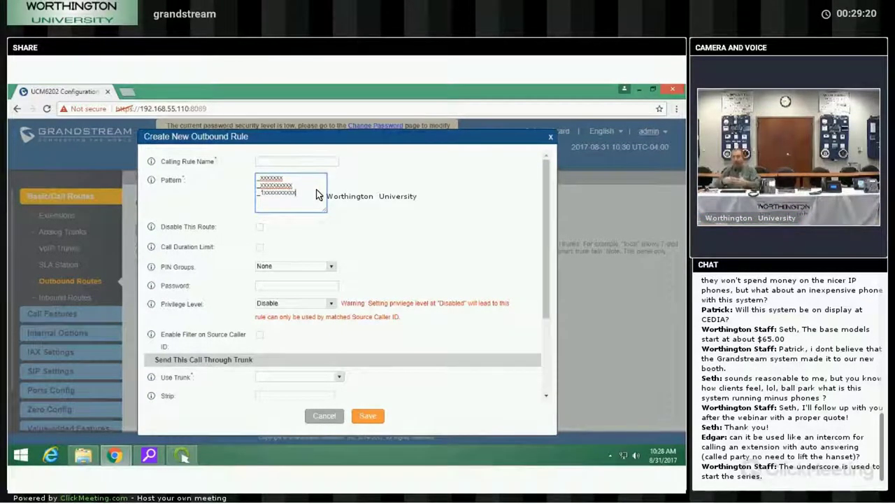
Set the rule's trunk to AnalogTrunks -- incoming and its privilege level to International.
left_click(338, 378)
key("Return")
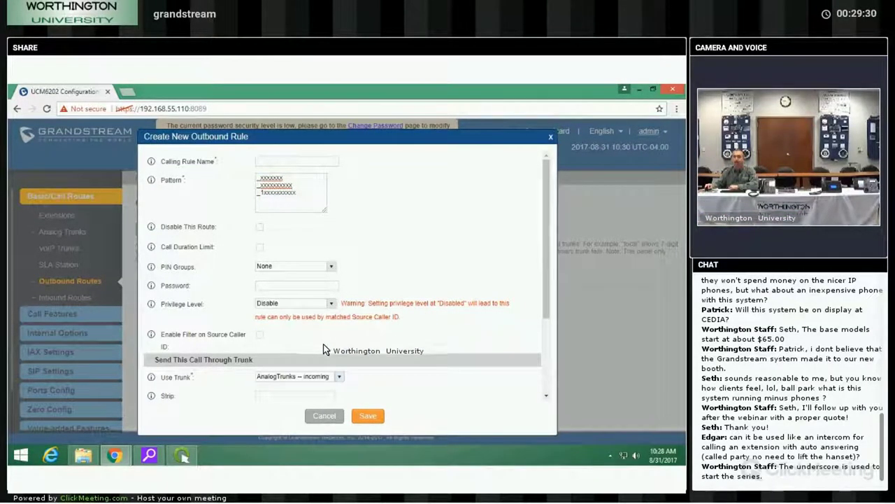
left_click(331, 303)
key("Down")
key("Down")
key("Down")
key("Down")
key("Return")
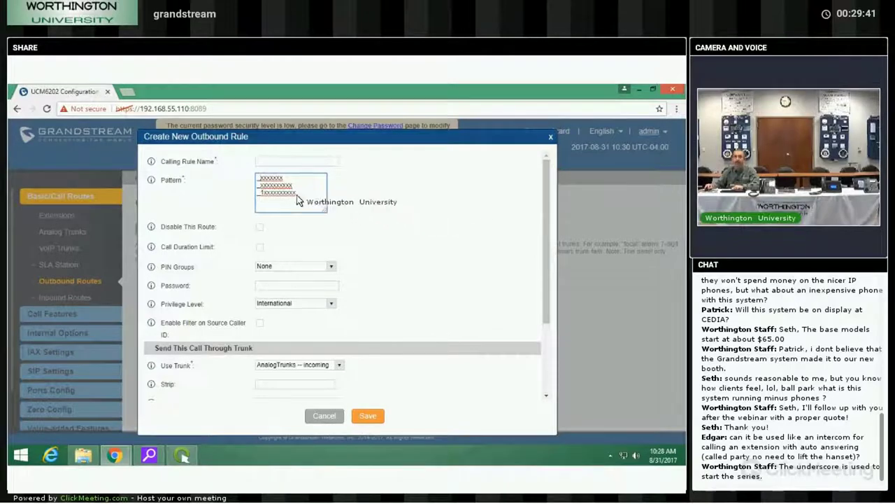
Prefix each dial pattern with 9: _9XXXXXXX, _9XXXXXXXXXX and _91XXXXXXXXXX.
type("9")
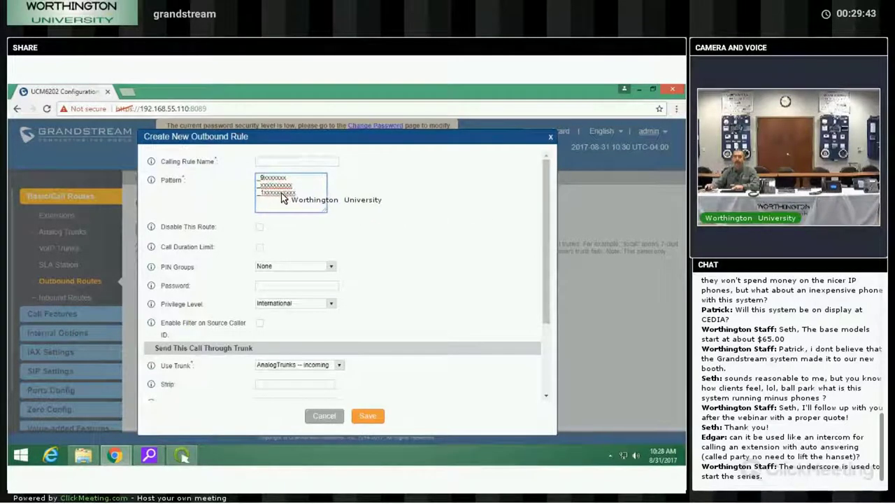
key("Down")
type("9")
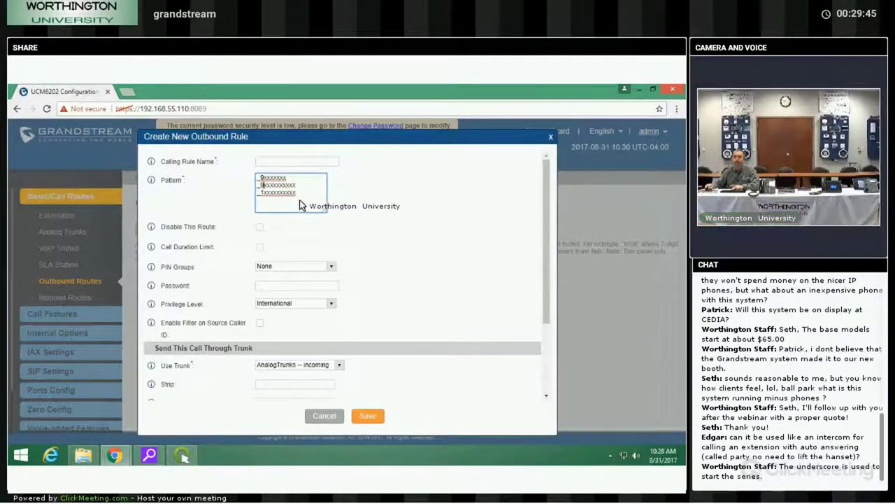
key("Down")
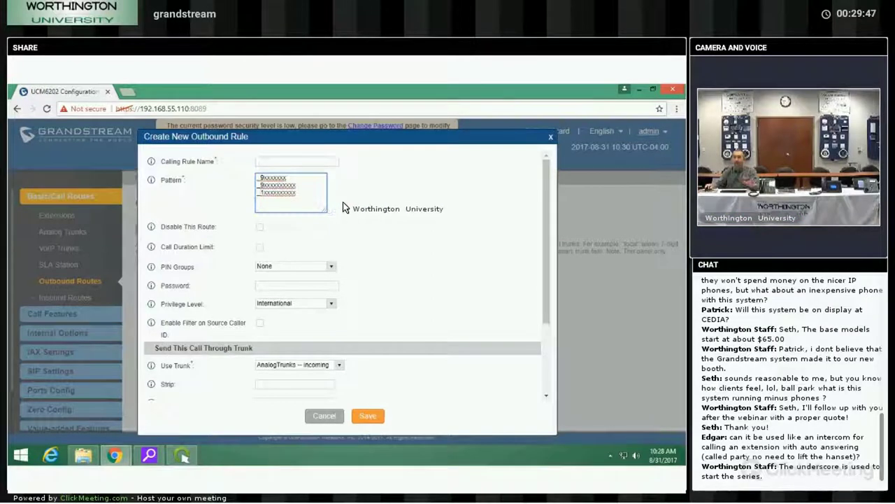
type("9")
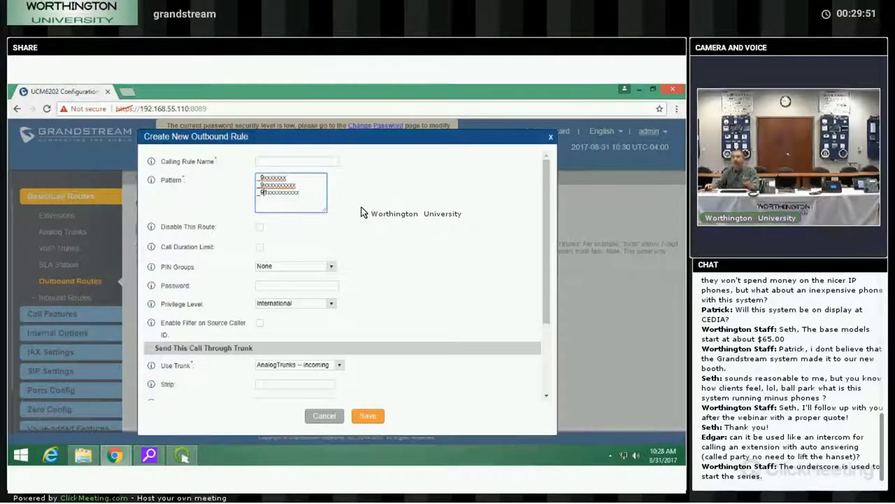
Set Strip to 1 digit and scroll back to the top of the dialog.
left_click(264, 387)
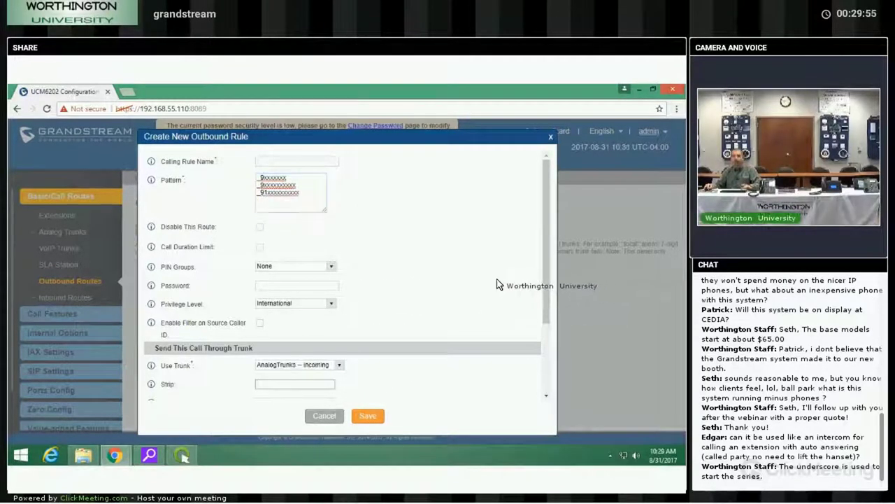
type("1")
scroll(315, 298, "down", 3)
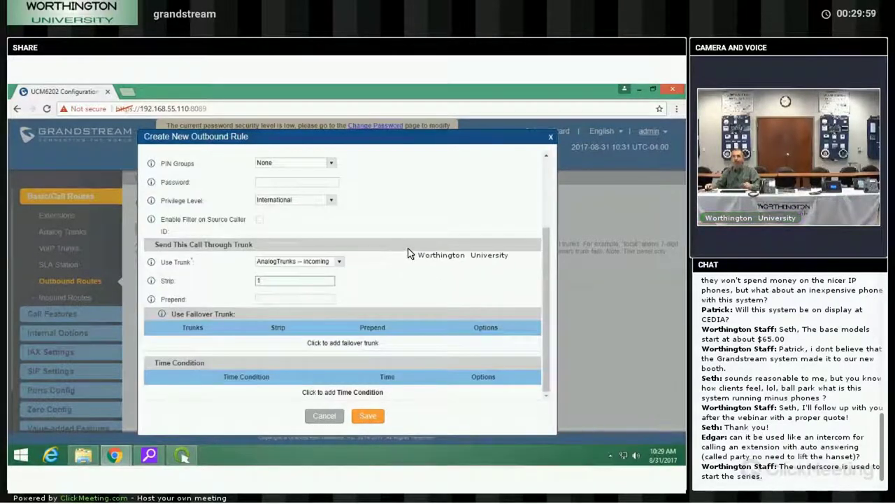
scroll(423, 253, "up", 1)
scroll(429, 253, "up", 1)
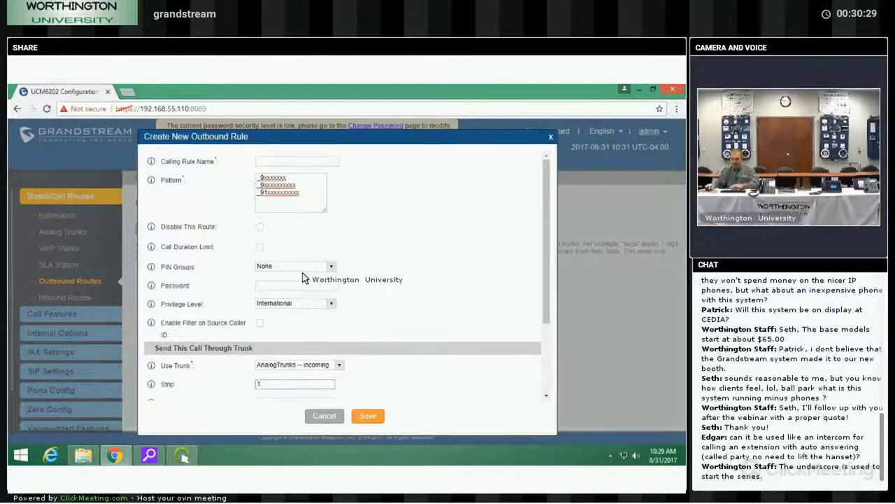
Remove the leading 9 from each pattern, name the rule callsout, and save it.
left_click(278, 202)
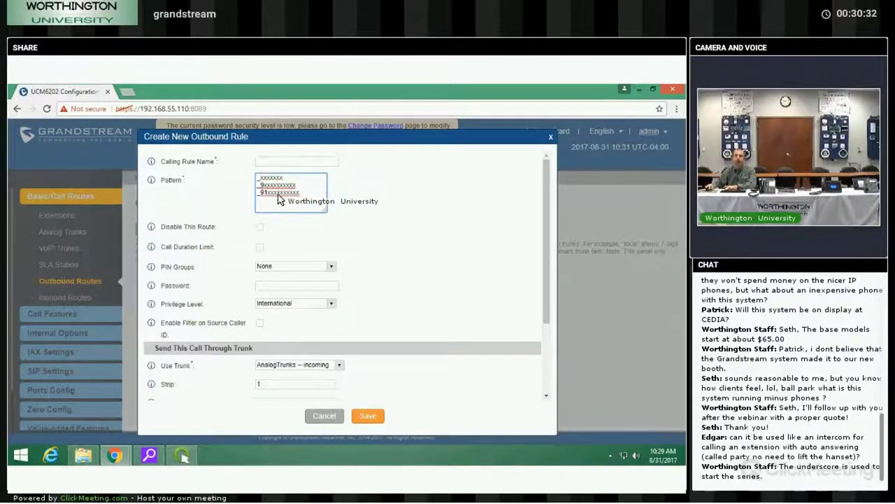
key("Down")
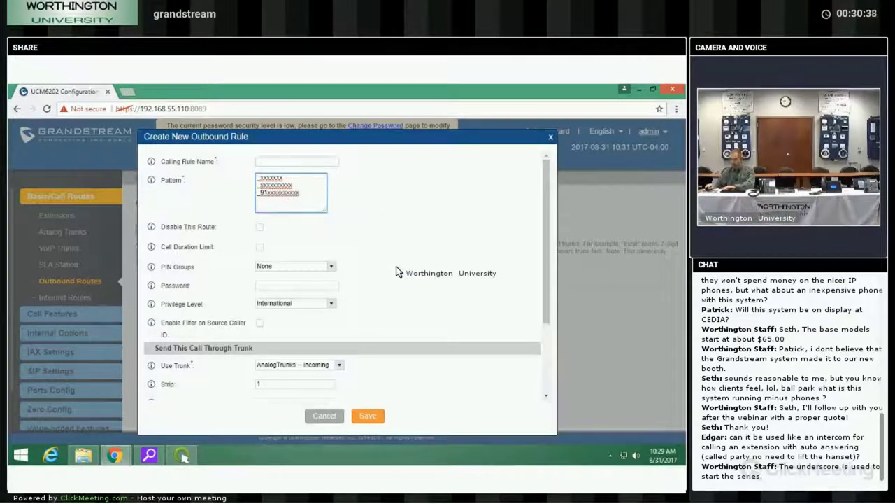
key("BackSpace")
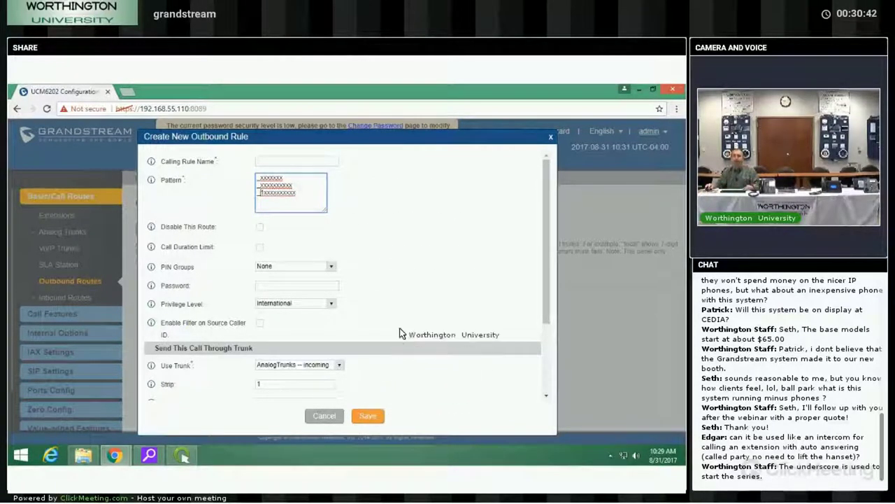
left_click(295, 165)
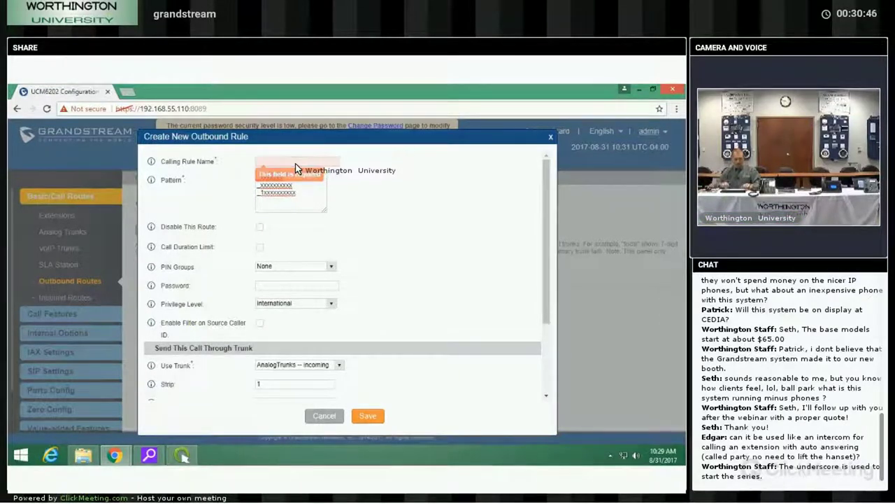
left_click(296, 167)
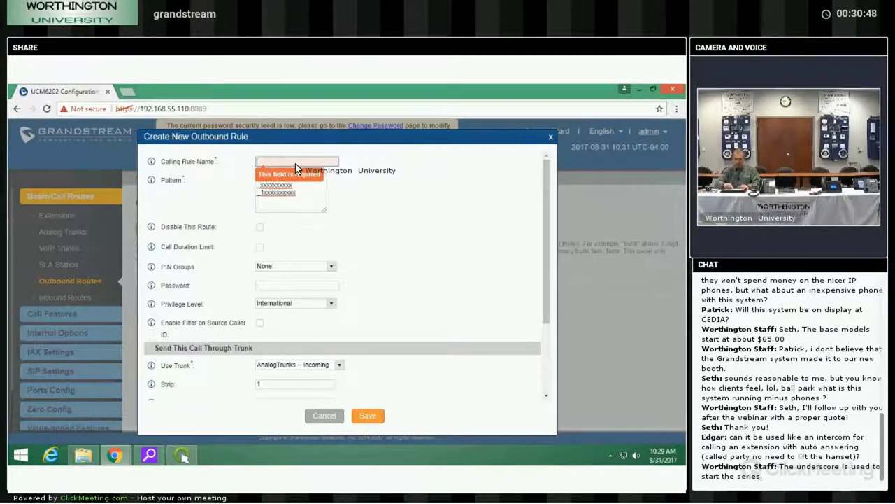
type("callsout")
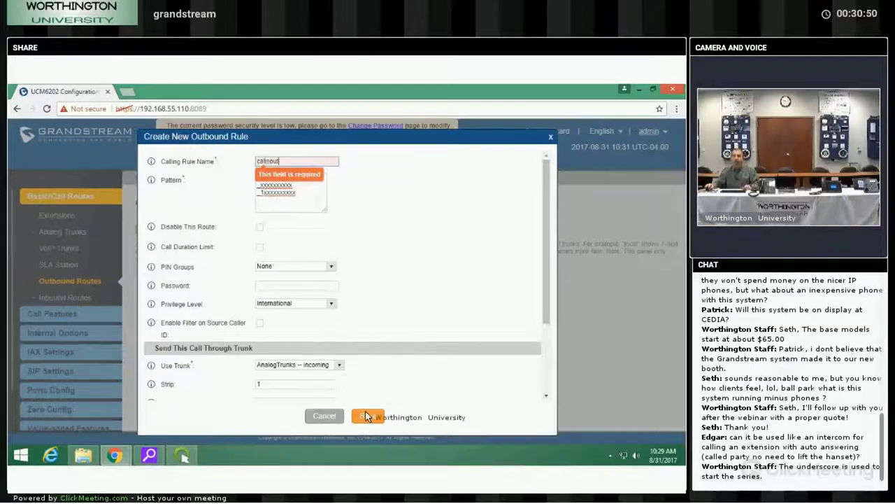
left_click(365, 415)
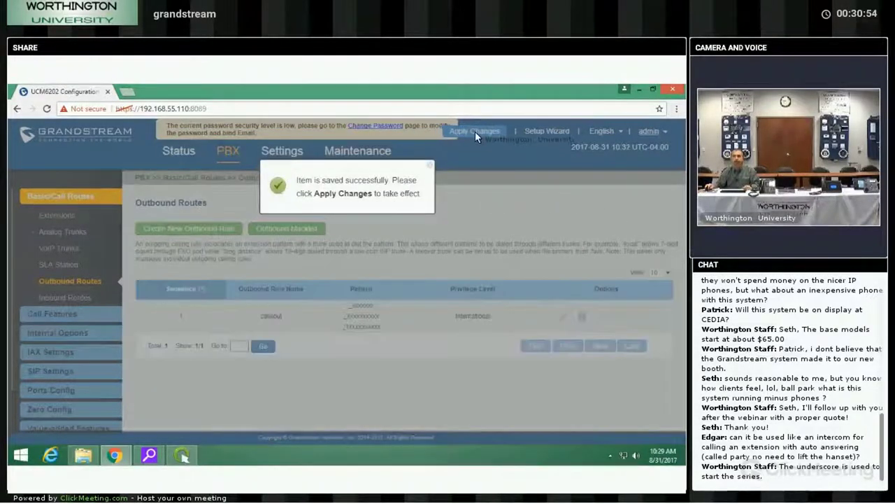
Apply Changes so the callsout outbound rule becomes active.
left_click(474, 131)
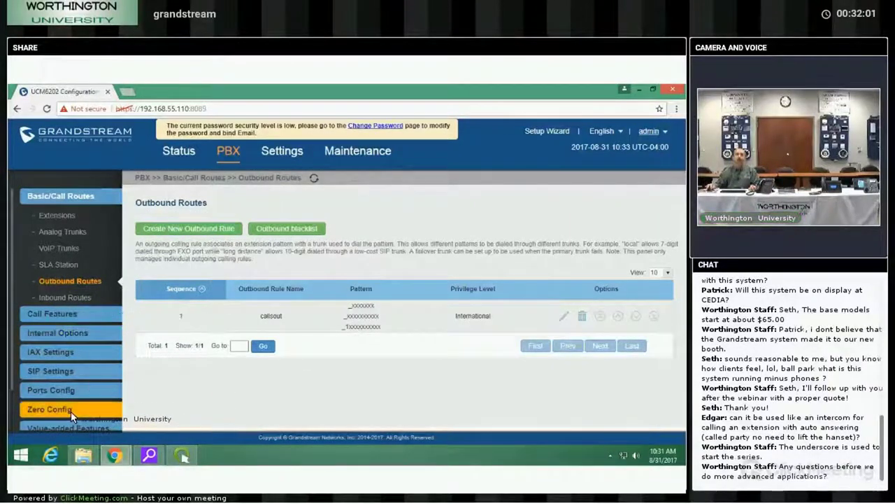
Try opening the web page of the Zero Config phone at 192.168.2.103.
mouse_move(101, 411)
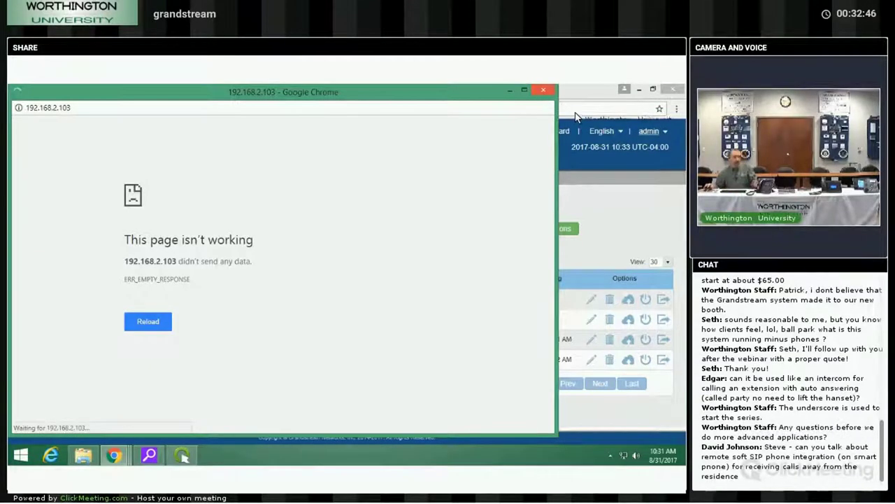
Close the unresponsive 192.168.2.103 window with Ctrl+W.
key("ctrl+w")
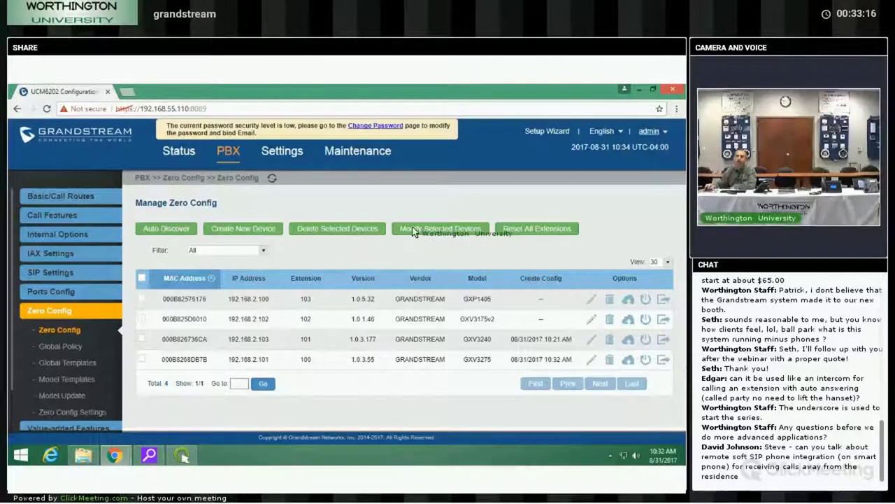
Start a new SIP extension 104 with International calling permission.
left_click(67, 198)
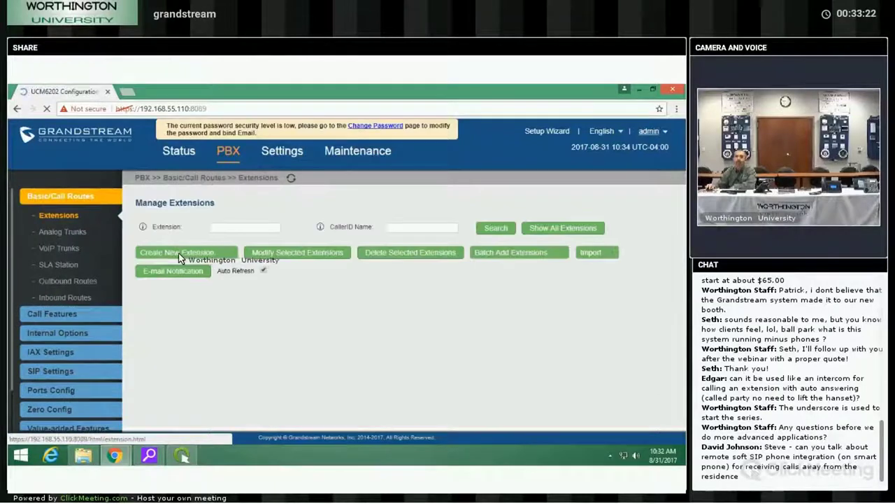
mouse_move(184, 256)
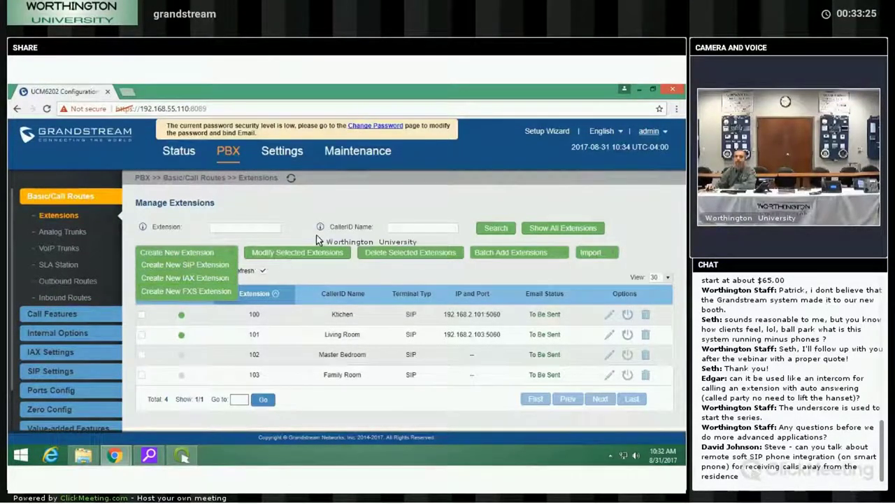
left_click(185, 265)
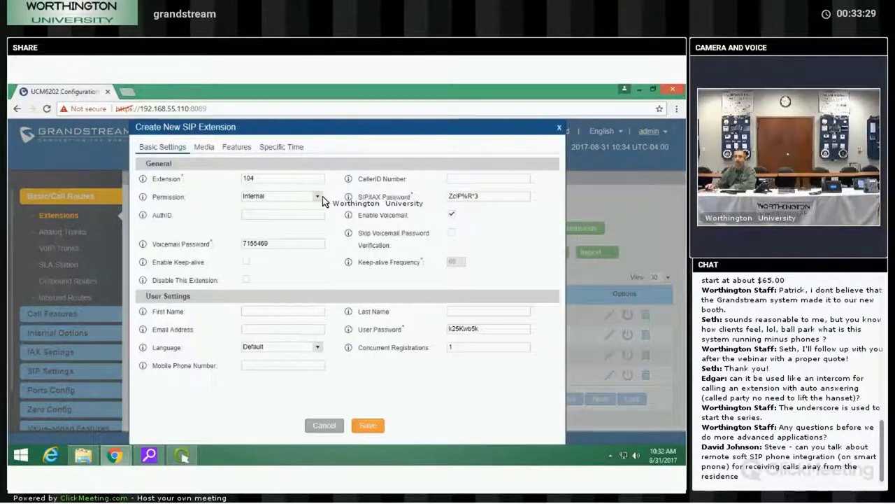
left_click(280, 197)
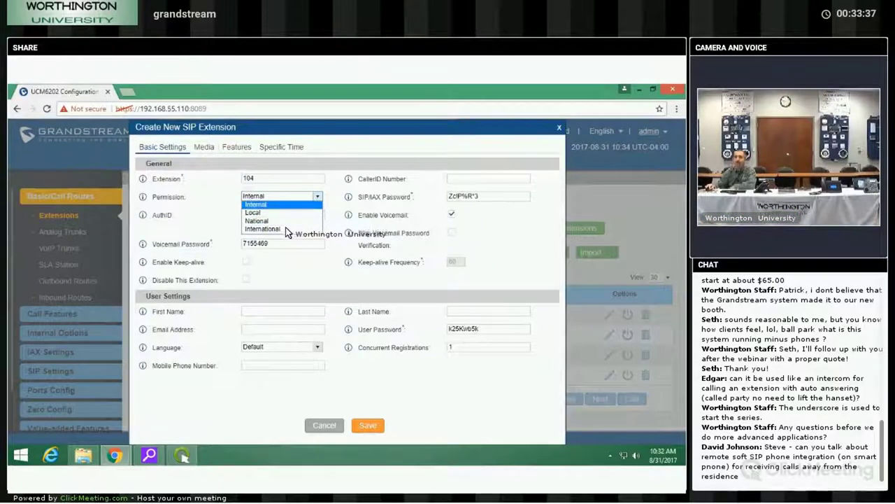
left_click(480, 201)
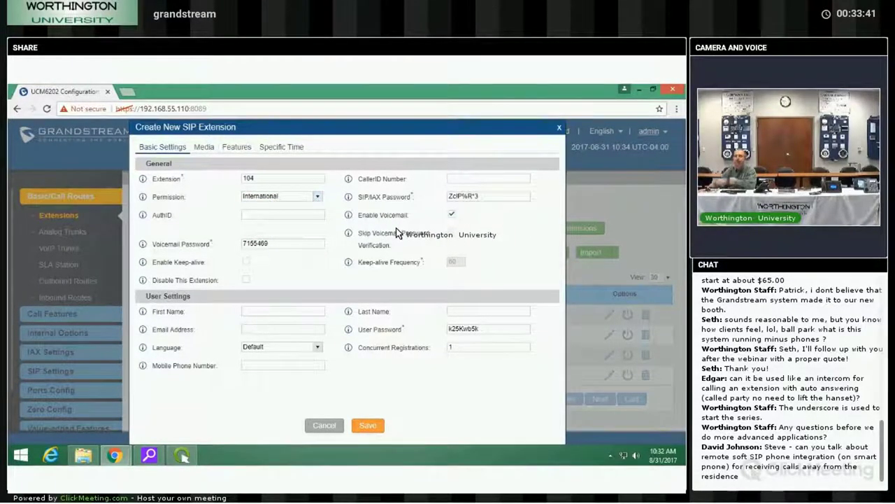
Set its SIP password, disable voicemail, name it Cell Phone, then save and apply.
key("Tab")
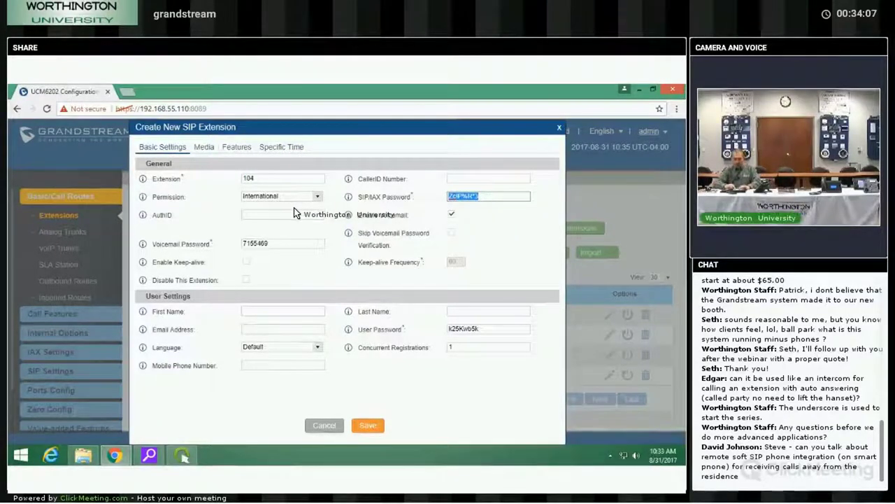
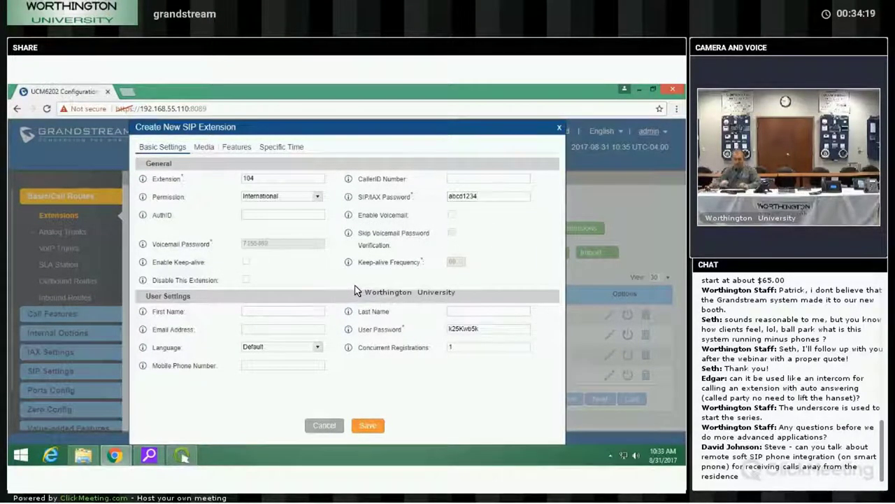
key("Tab")
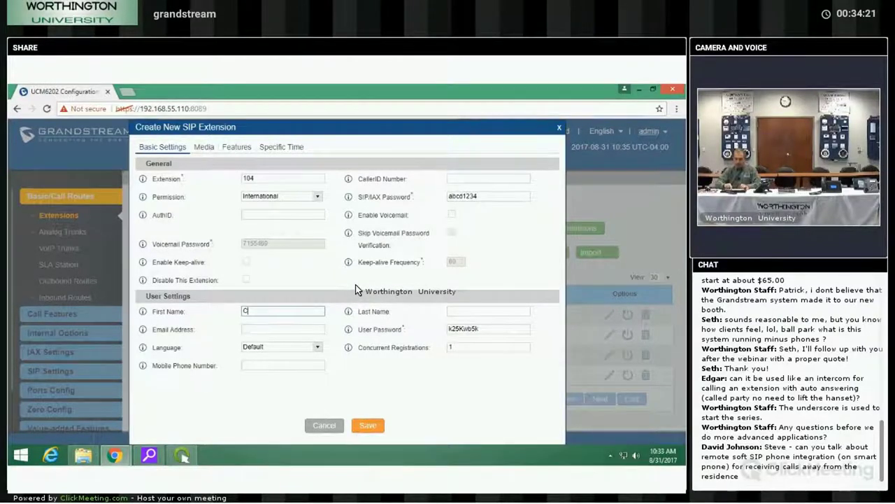
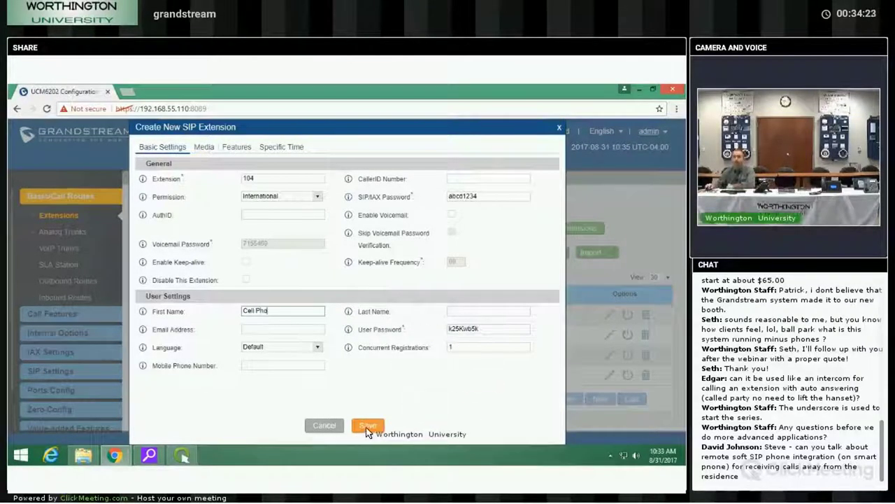
left_click(366, 426)
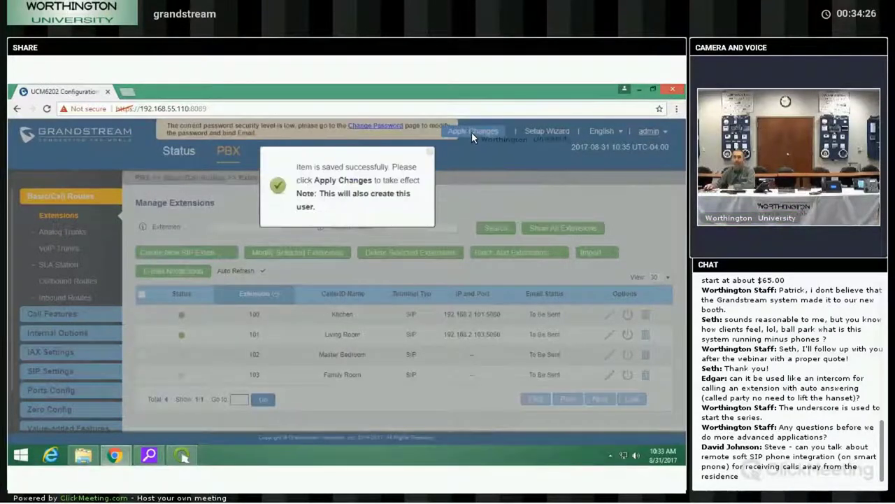
left_click(472, 132)
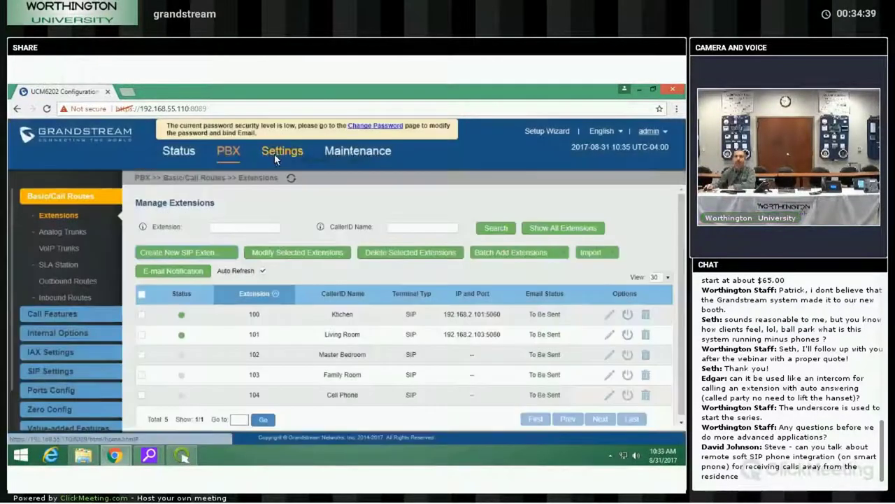
left_click(274, 154)
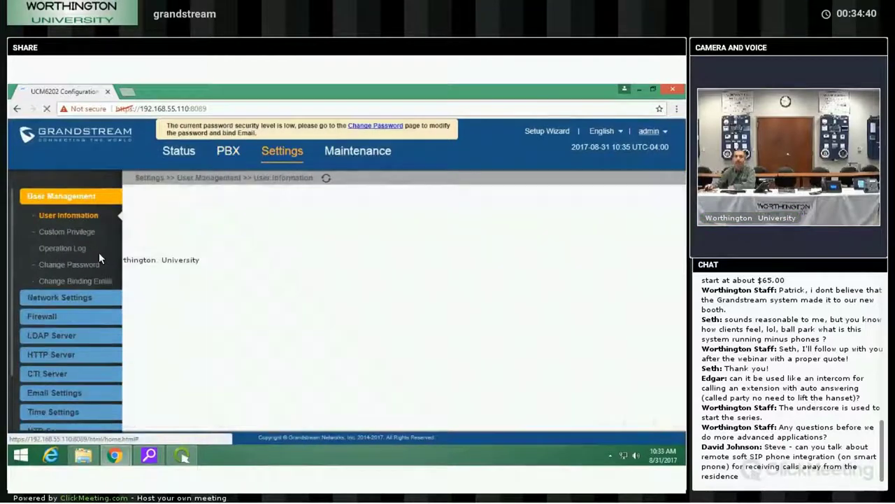
mouse_move(61, 300)
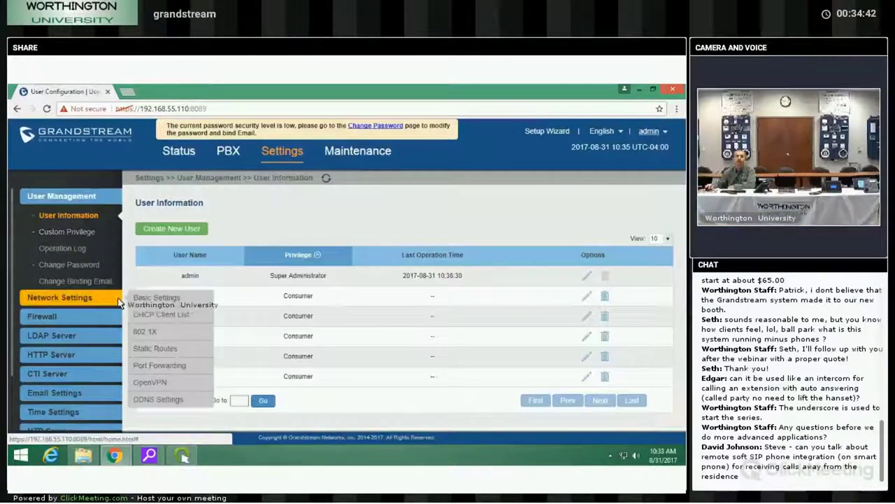
left_click(155, 299)
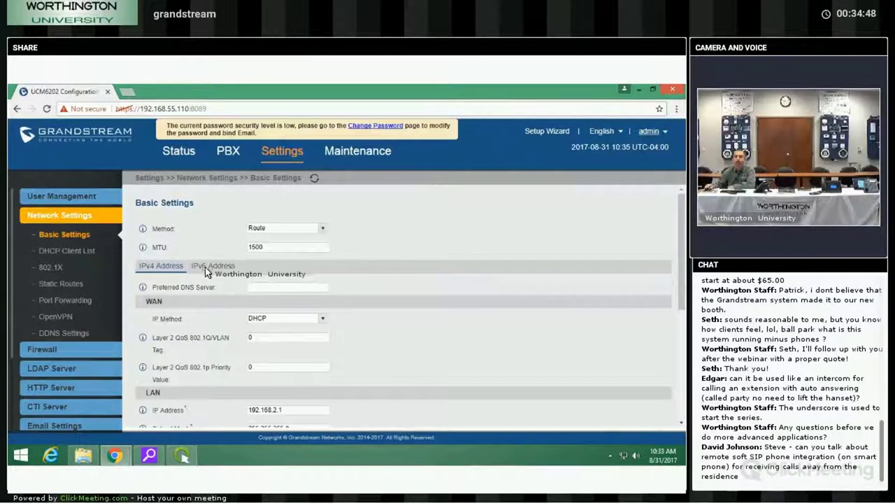
scroll(224, 315, "down", 4)
scroll(242, 352, "up", 5)
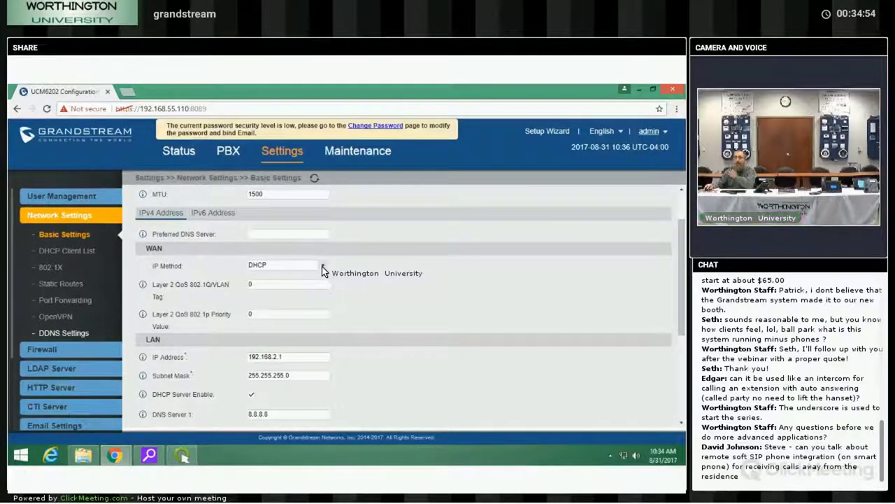
left_click(322, 266)
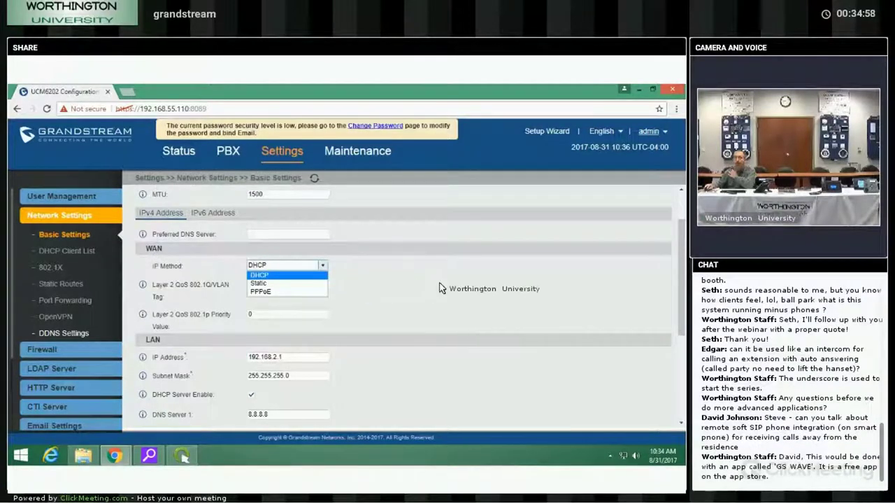
left_click(280, 283)
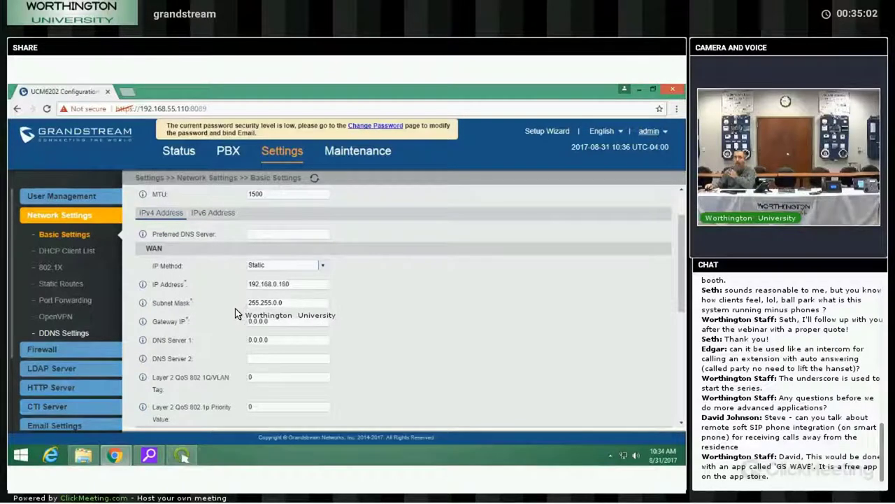
scroll(304, 326, "down", 2)
scroll(296, 329, "up", 3)
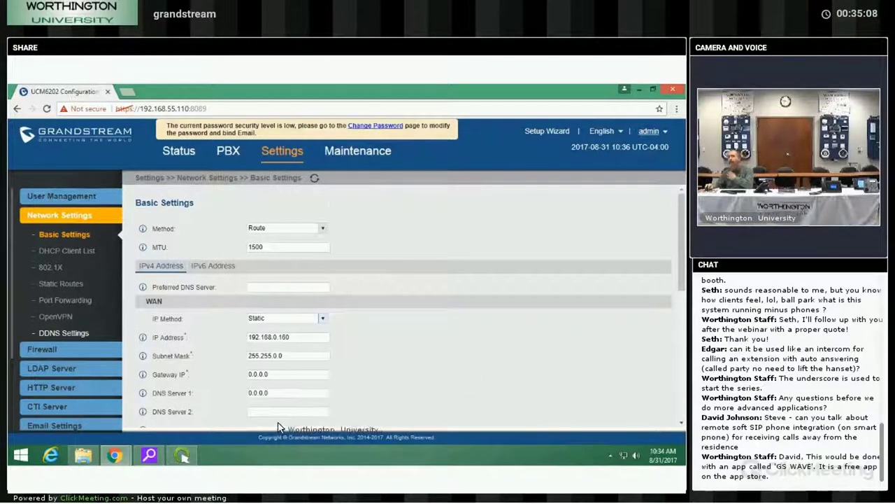
scroll(275, 413, "down", 5)
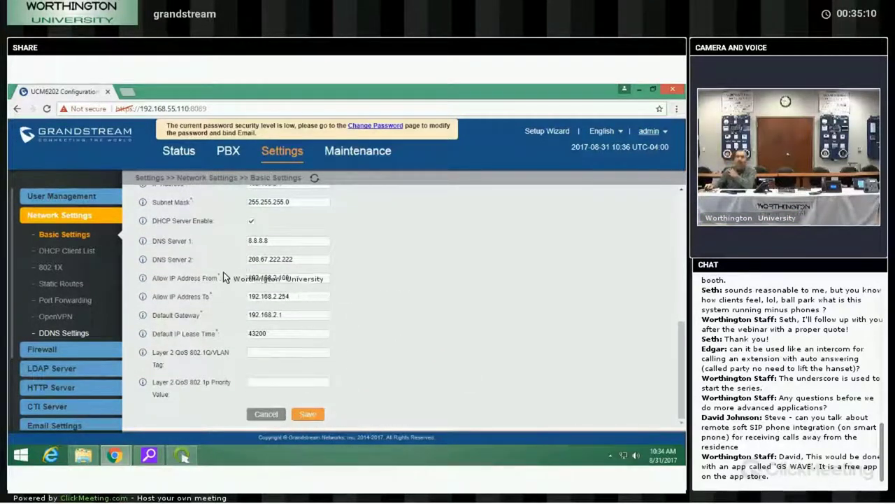
scroll(280, 319, "up", 5)
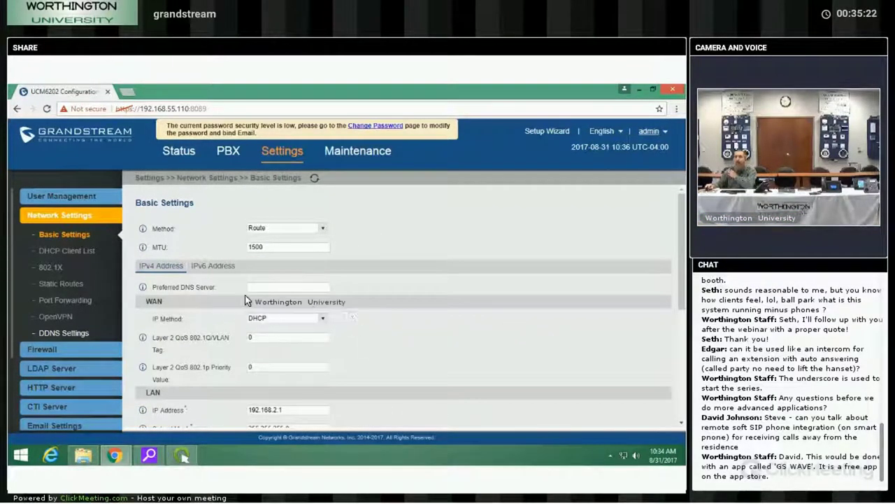
Review the LAN settings at 192.168.2.1 and scroll back up the Basic Settings page.
scroll(301, 301, "down", 1)
scroll(296, 306, "down", 1)
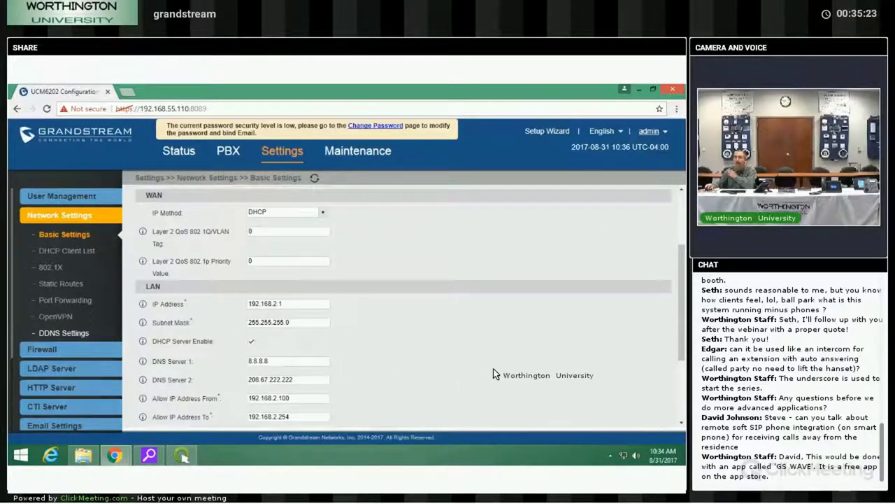
scroll(310, 266, "down", 1)
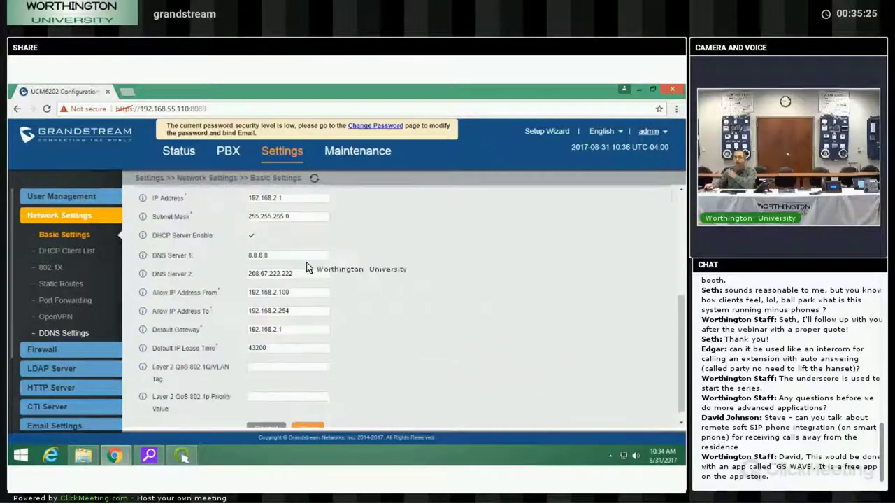
scroll(318, 232, "down", 1)
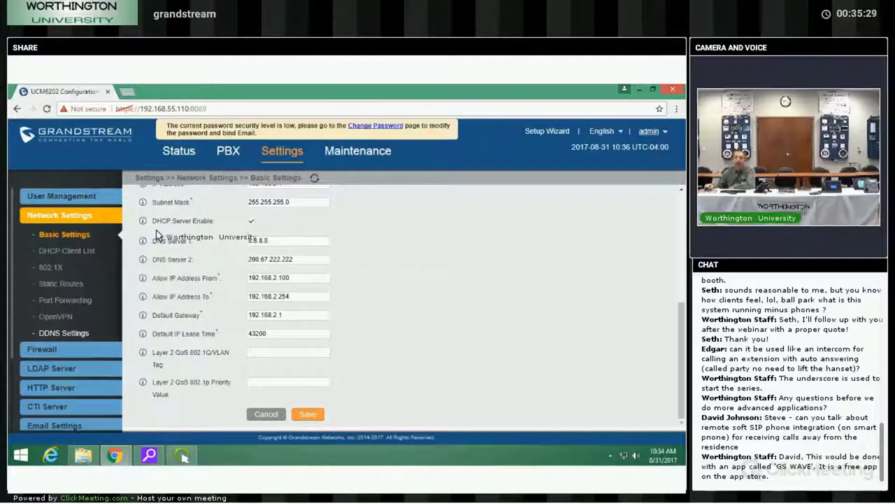
scroll(171, 217, "up", 5)
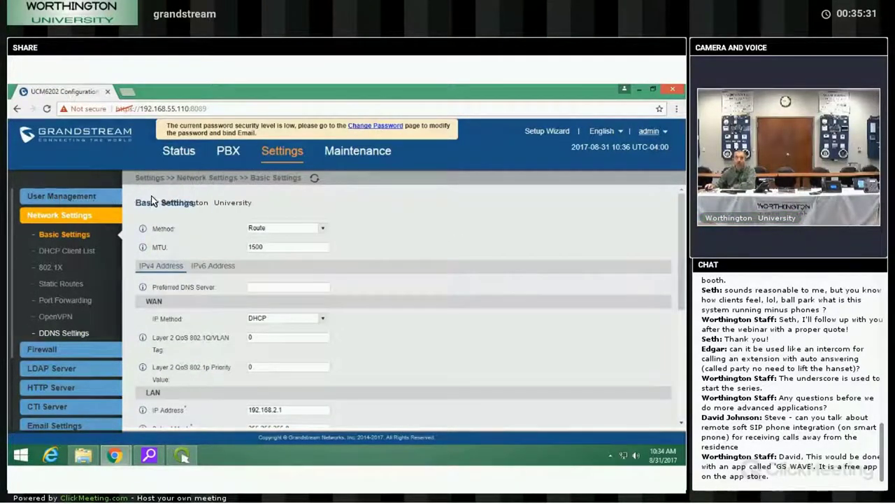
mouse_move(63, 198)
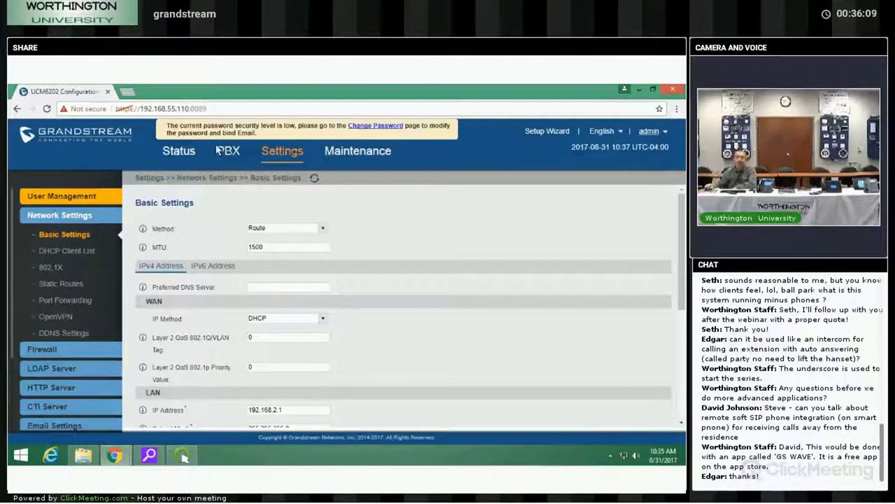
Expand User Management and open the User Information account list.
left_click(62, 197)
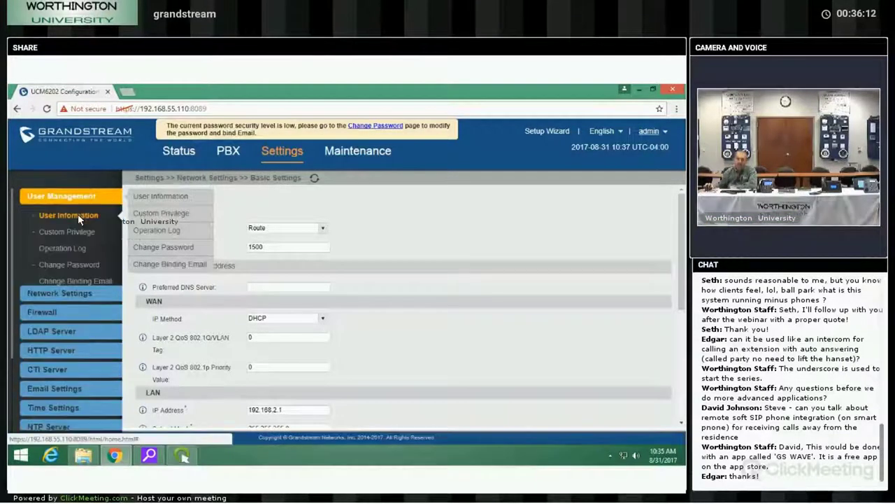
left_click(77, 215)
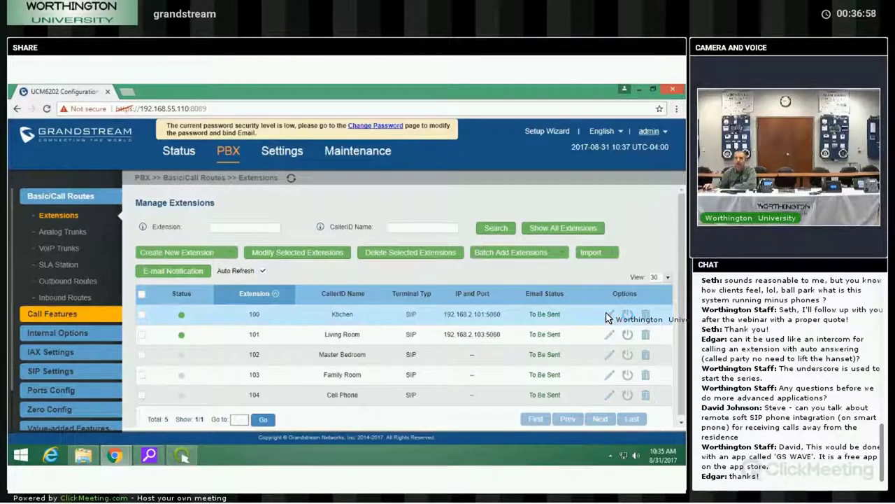
Enter the owner's e-mail address in extension 100's Email Address field and save it.
left_click(609, 315)
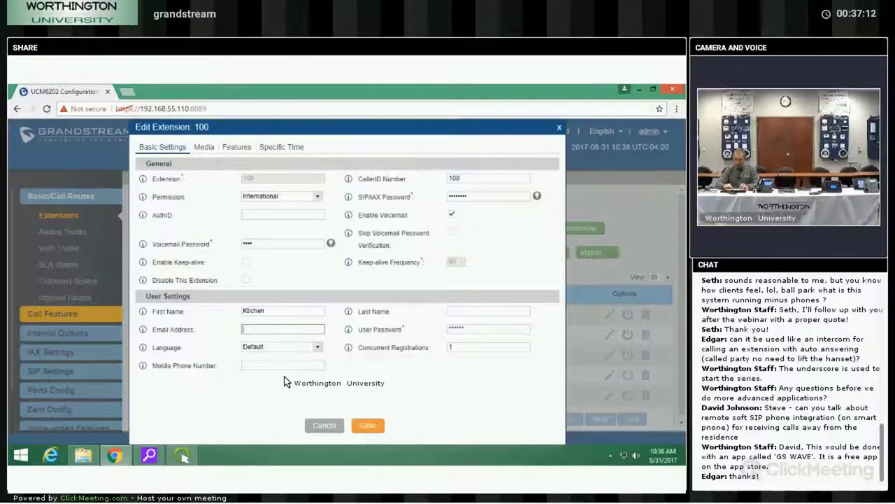
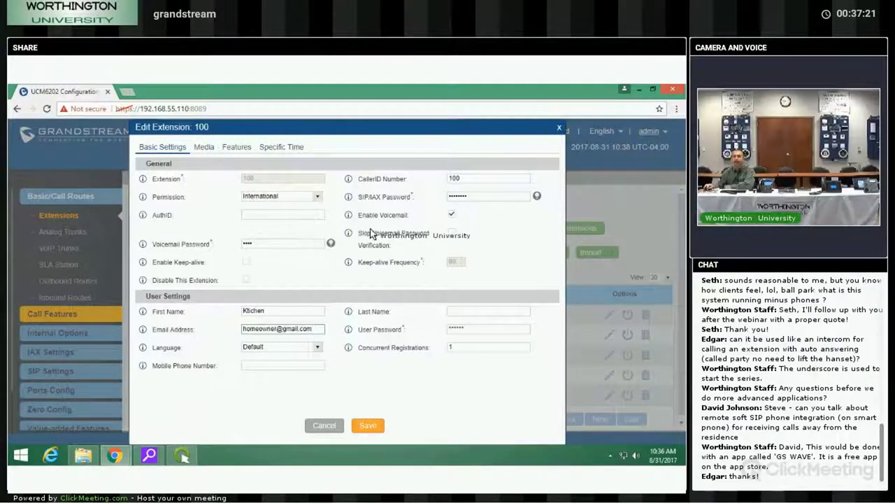
left_click(366, 426)
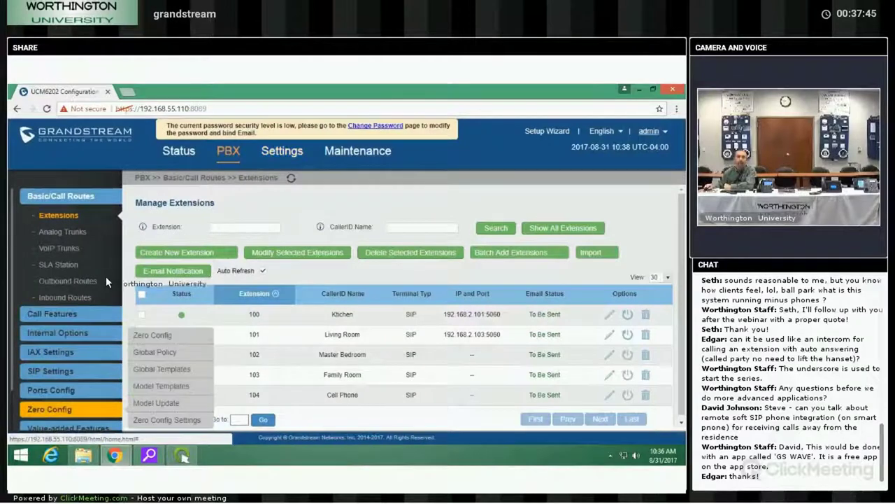
Go to Settings > Email Settings and dismiss the test e-mail prompt without sending.
scroll(63, 408, "down", 1)
scroll(63, 408, "down", 2)
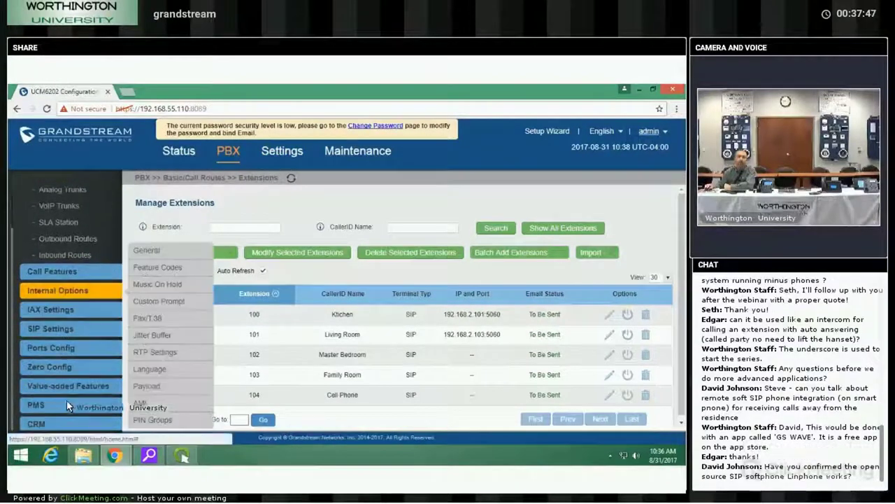
left_click(70, 219)
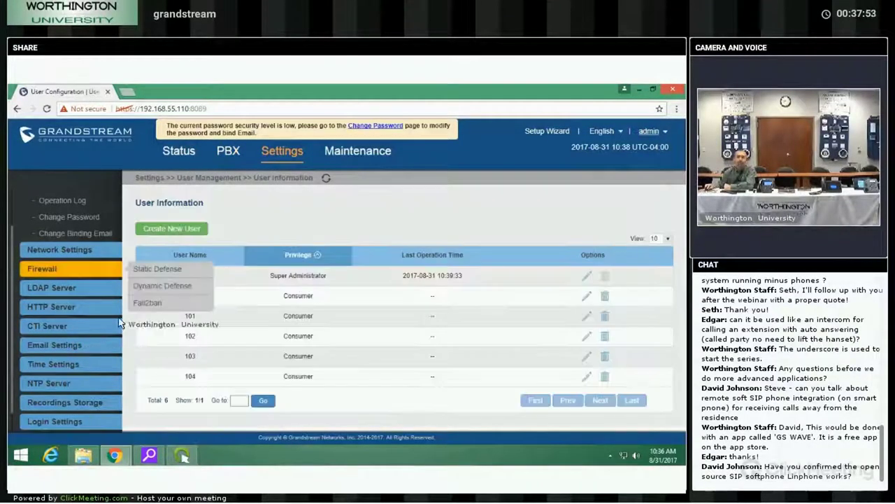
scroll(75, 345, "down", 5)
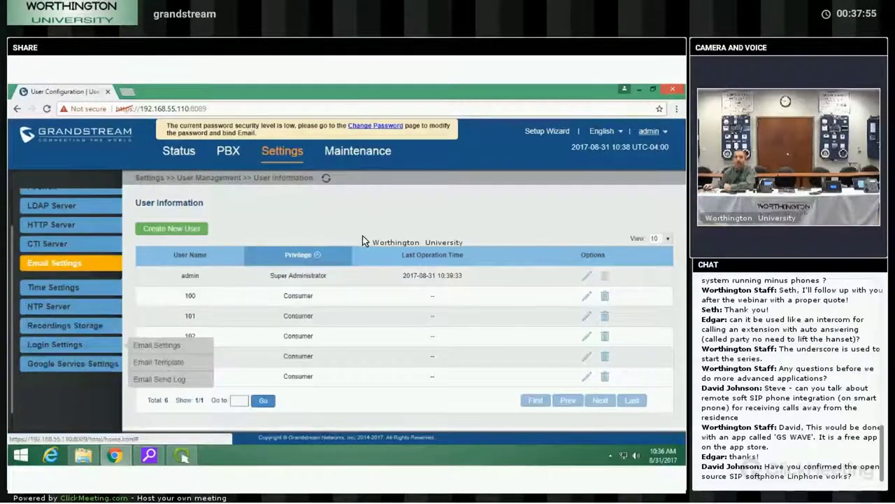
left_click(55, 262)
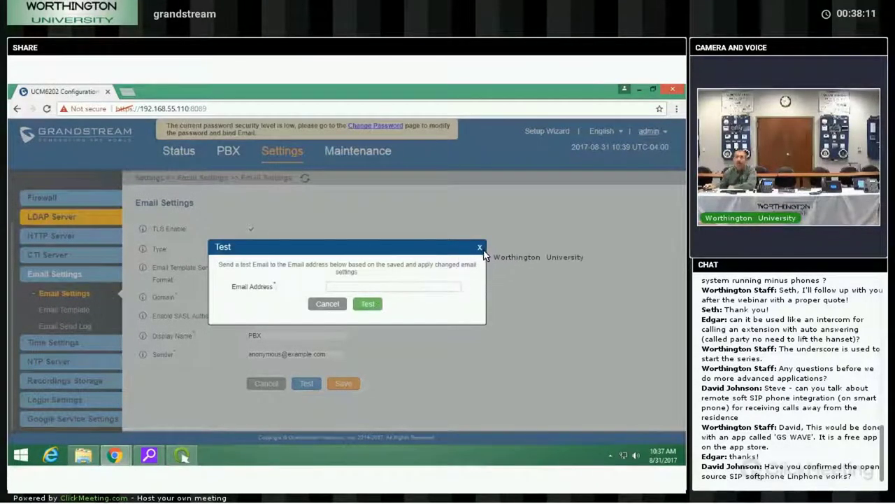
left_click(368, 305)
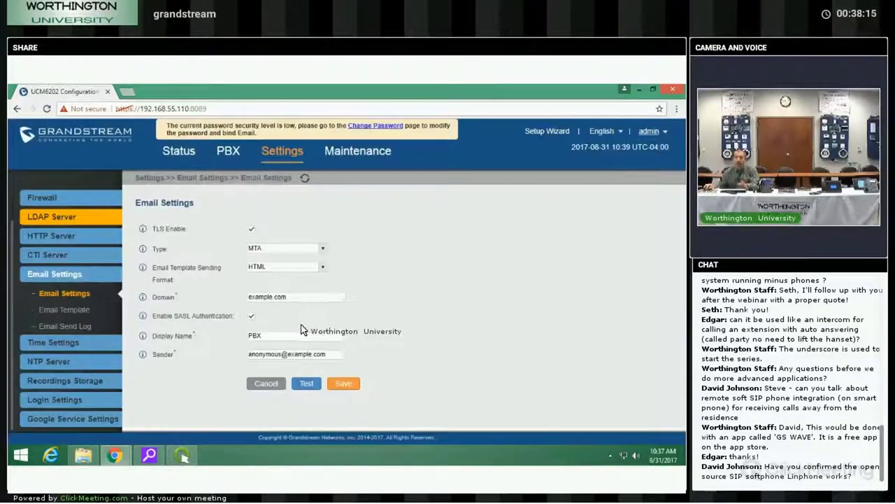
Switch the e-mail Type from MTA to Client.
left_click(321, 250)
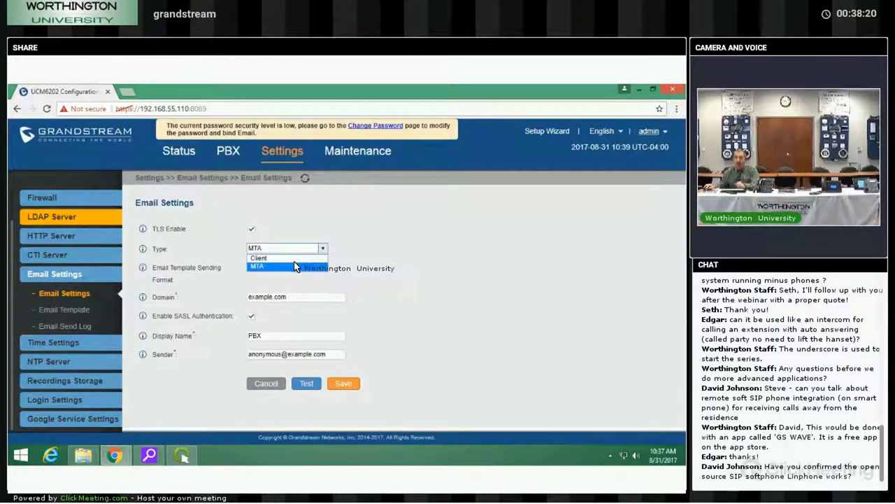
key("Up")
key("Return")
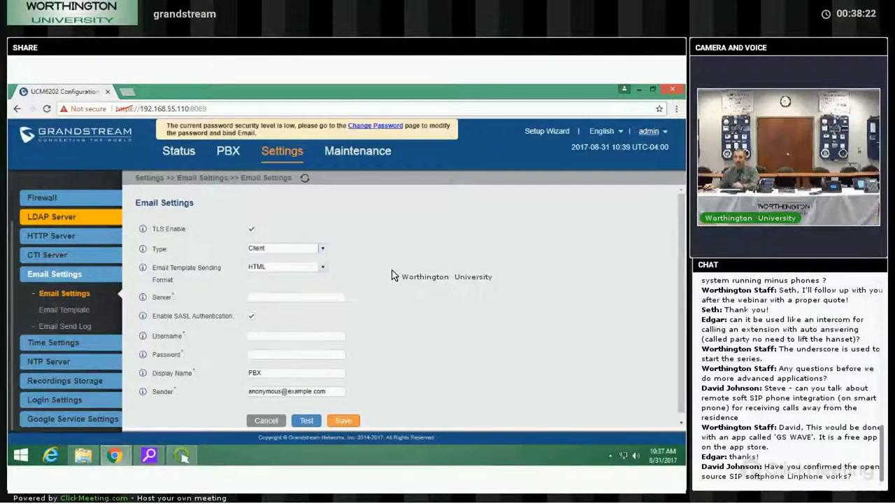
scroll(294, 371, "down", 1)
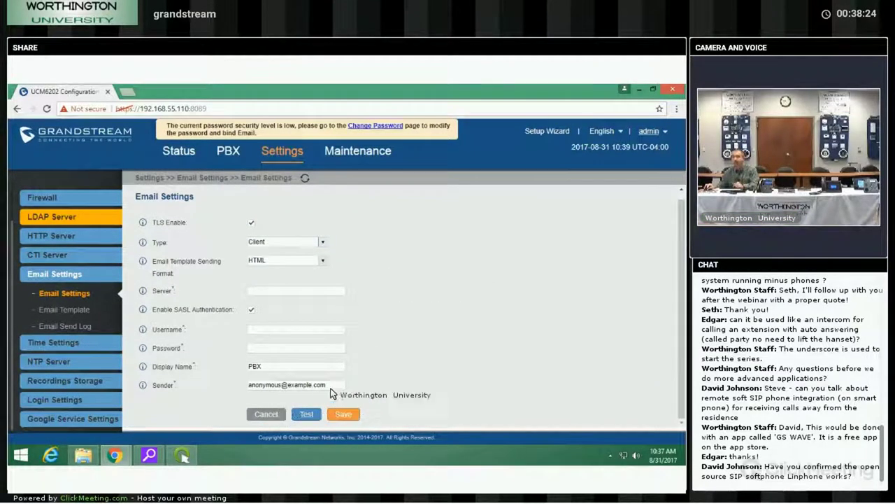